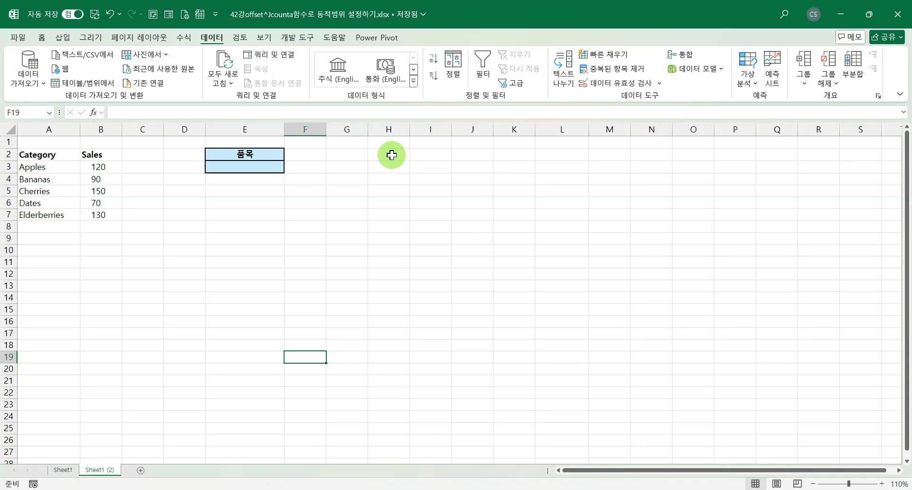
Enter a COUNTA formula in cell G2 that counts the sales values in B3:B7.
{"action": "left_click", "coordinate": [332, 154]}
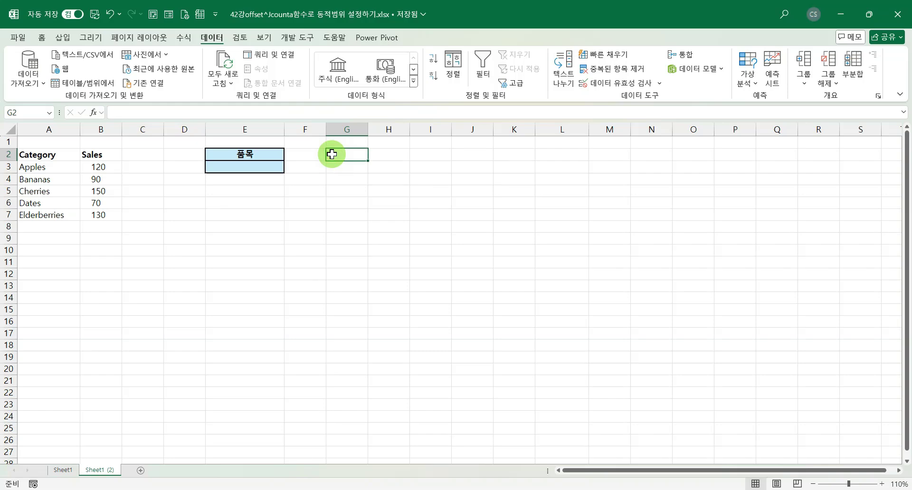
{"action": "type", "text": "="}
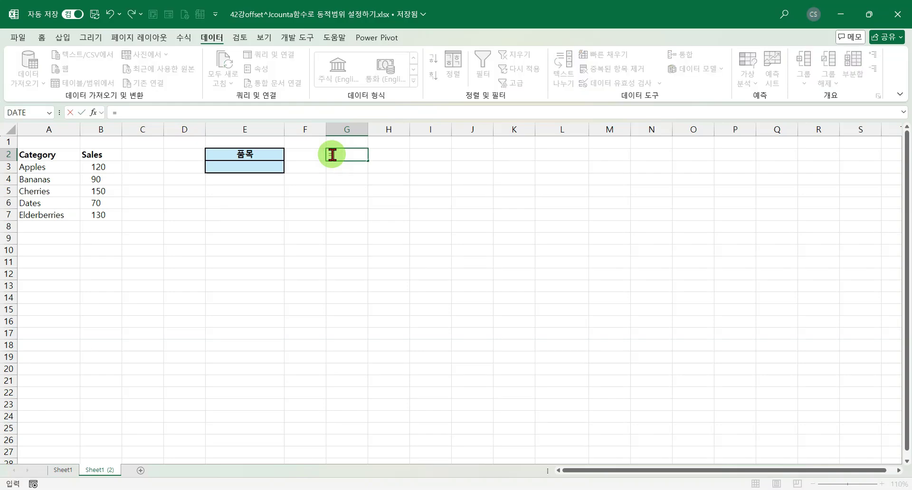
{"action": "type", "text": "counta"}
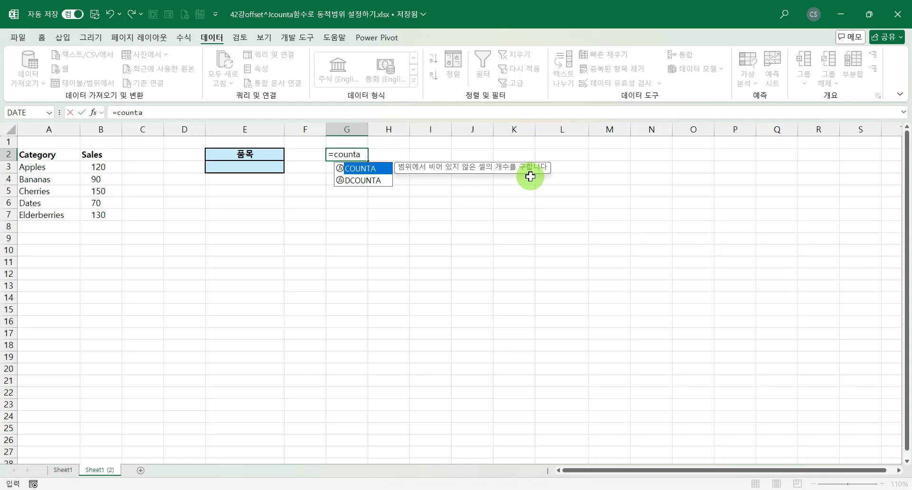
{"action": "key", "text": "Tab"}
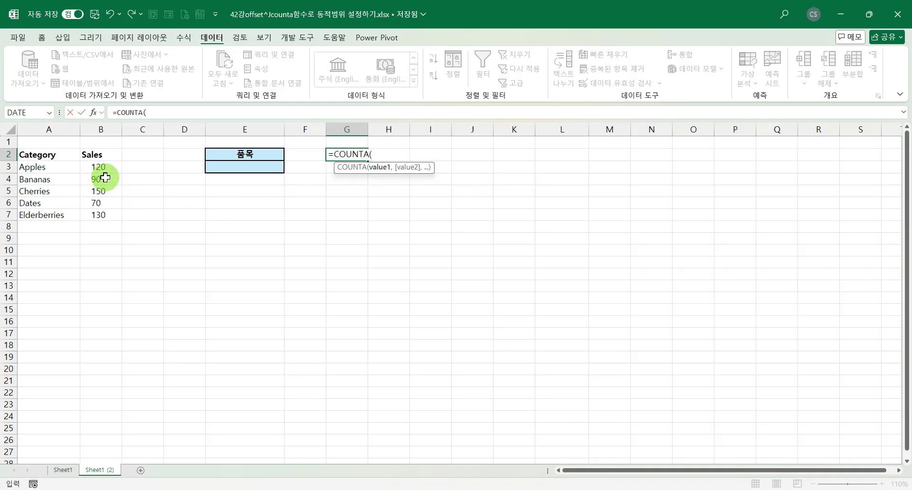
{"action": "left_click_drag", "start_coordinate": [100, 167], "coordinate": [107, 212]}
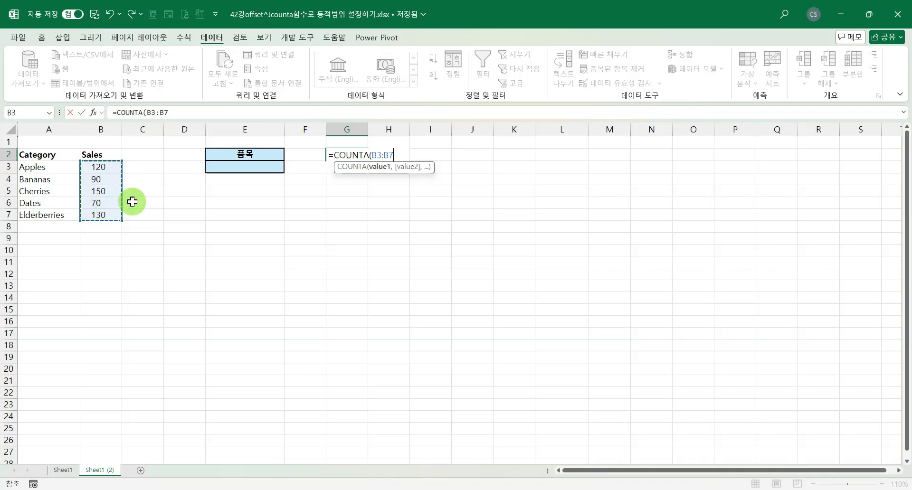
{"action": "key", "text": "Return"}
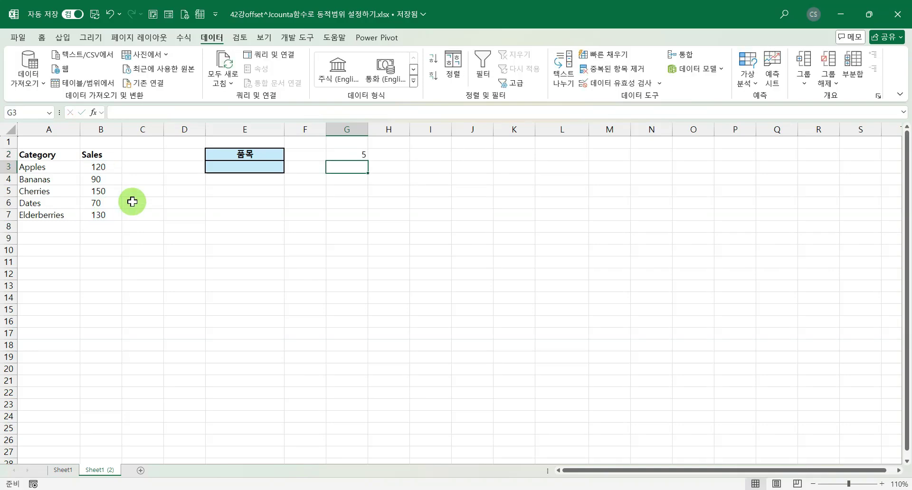
{"action": "left_click_drag", "start_coordinate": [97, 168], "coordinate": [96, 214]}
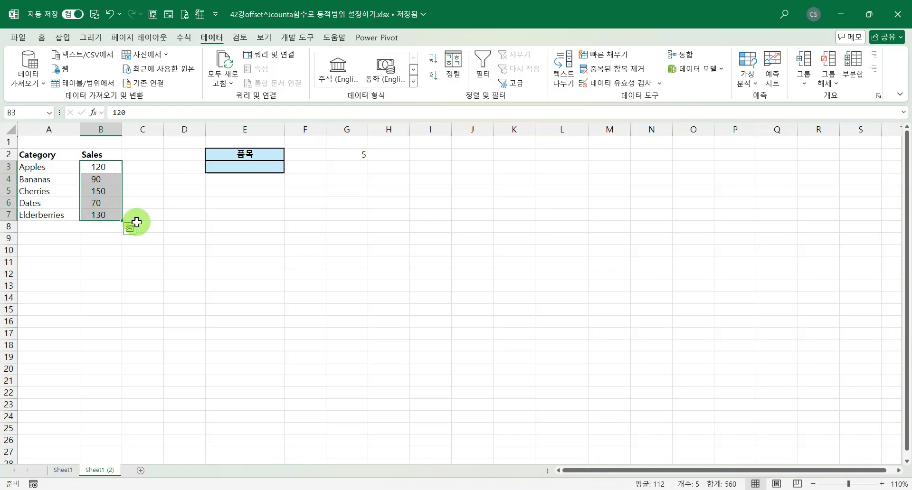
{"action": "left_click", "coordinate": [352, 153]}
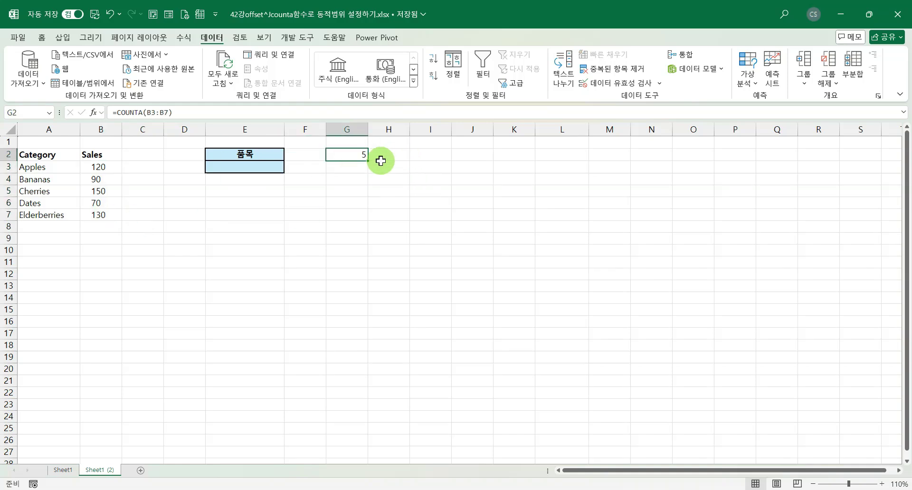
{"action": "left_click", "coordinate": [343, 163]}
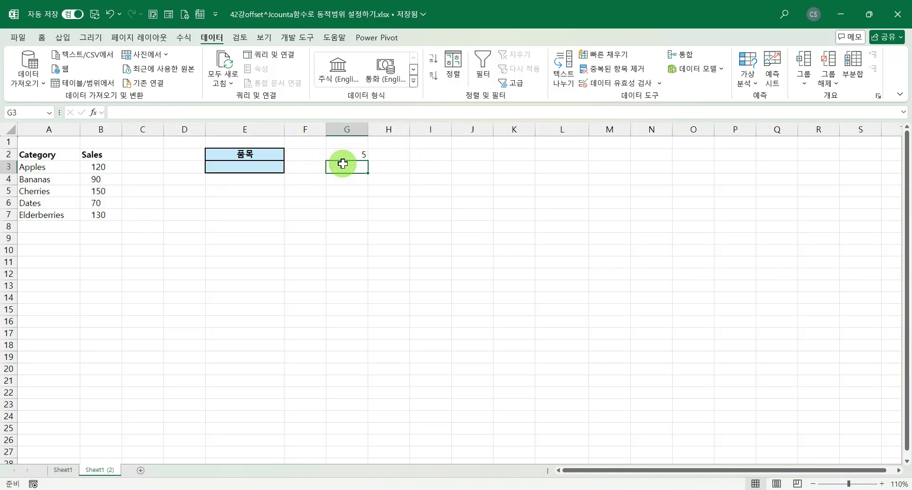
{"action": "type", "text": "=off"}
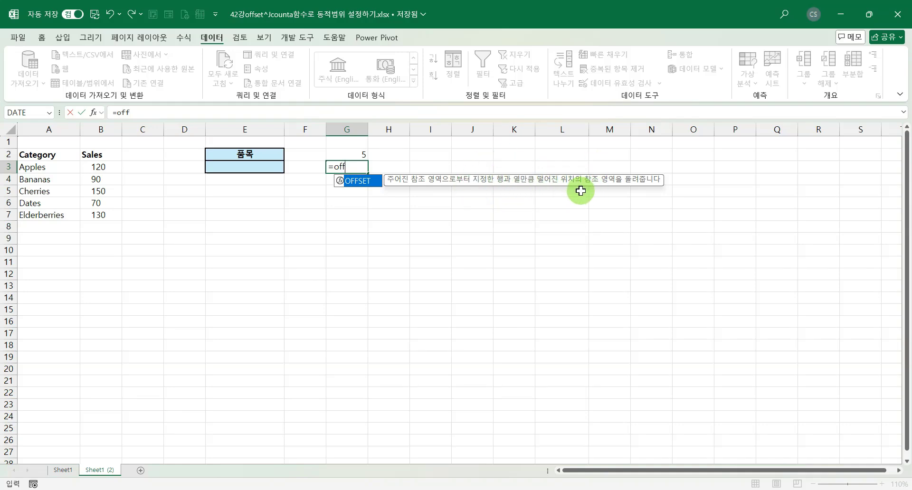
{"action": "key", "text": "Tab"}
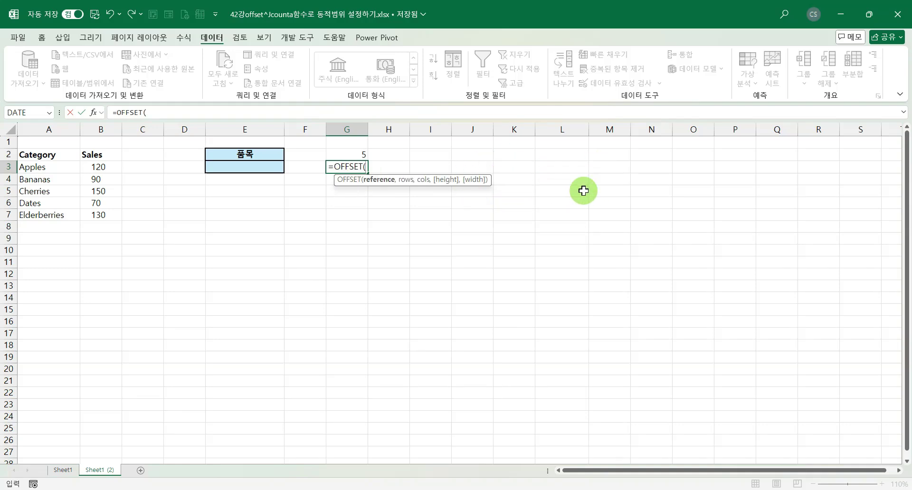
{"action": "left_click", "coordinate": [94, 114]}
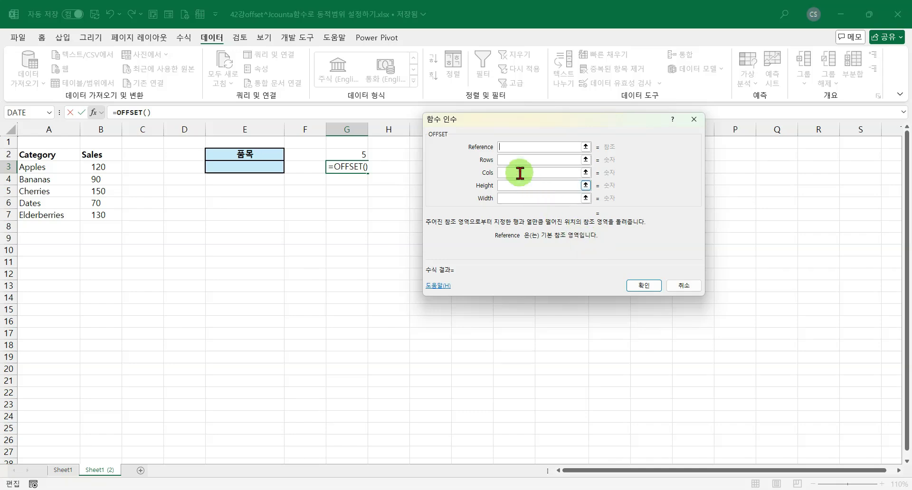
{"action": "left_click", "coordinate": [511, 162]}
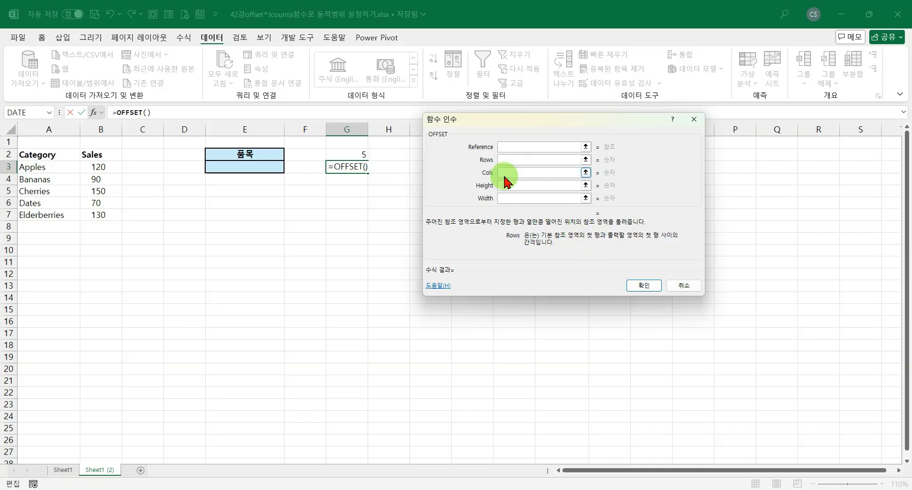
{"action": "left_click", "coordinate": [507, 173]}
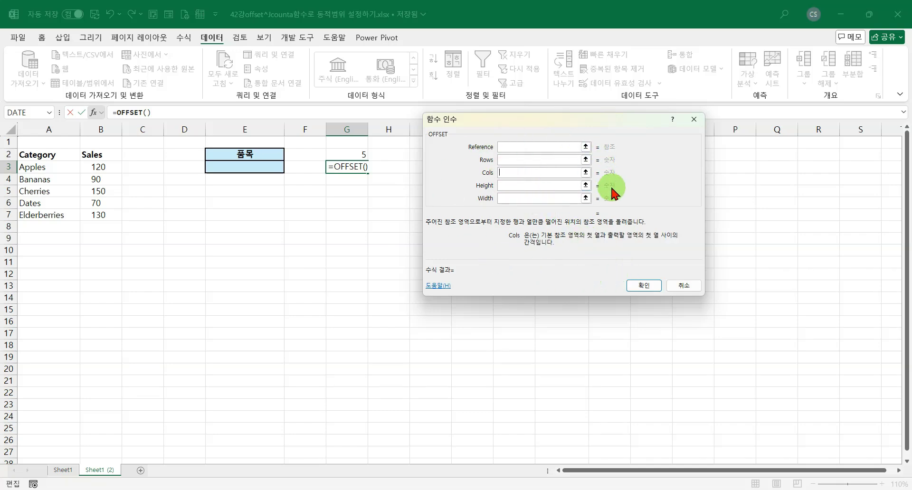
{"action": "left_click", "coordinate": [682, 287]}
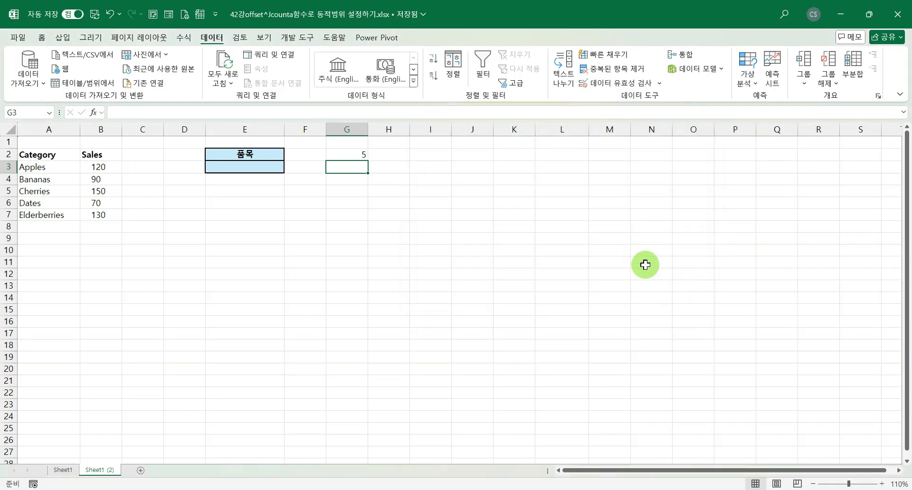
Enter the formula =OFFSET(A2,5,0,1,1) in cell G3, using the Category header as the reference.
{"action": "type", "text": "="}
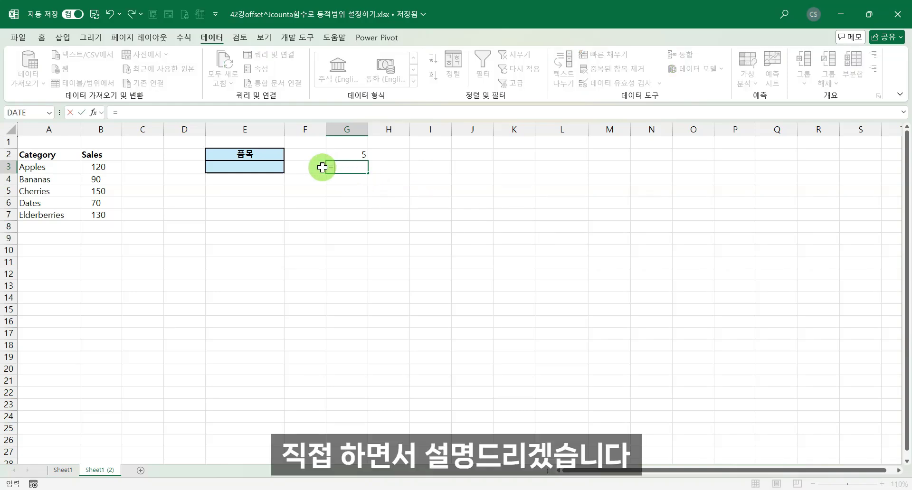
{"action": "type", "text": "off"}
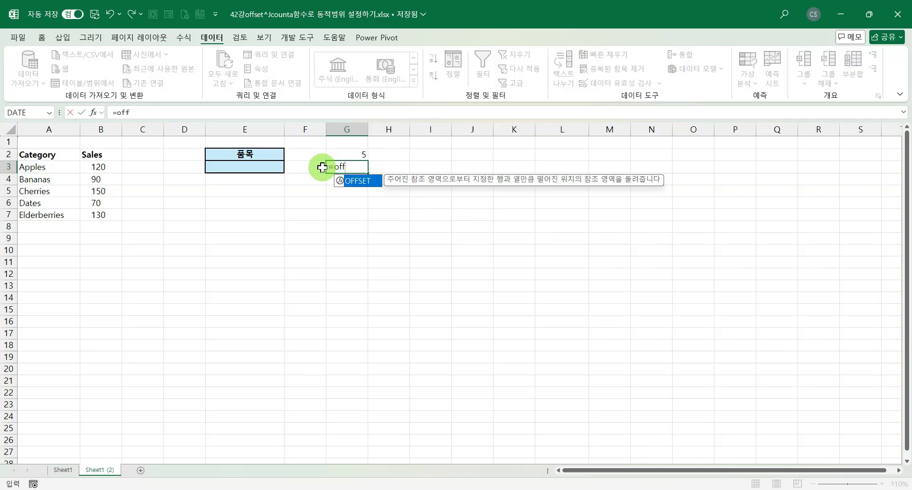
{"action": "key", "text": "Tab"}
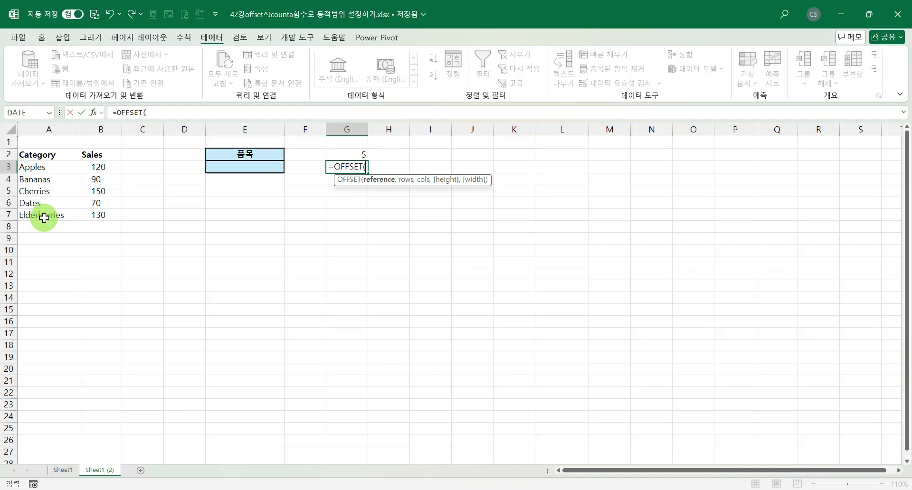
{"action": "left_click", "coordinate": [43, 156]}
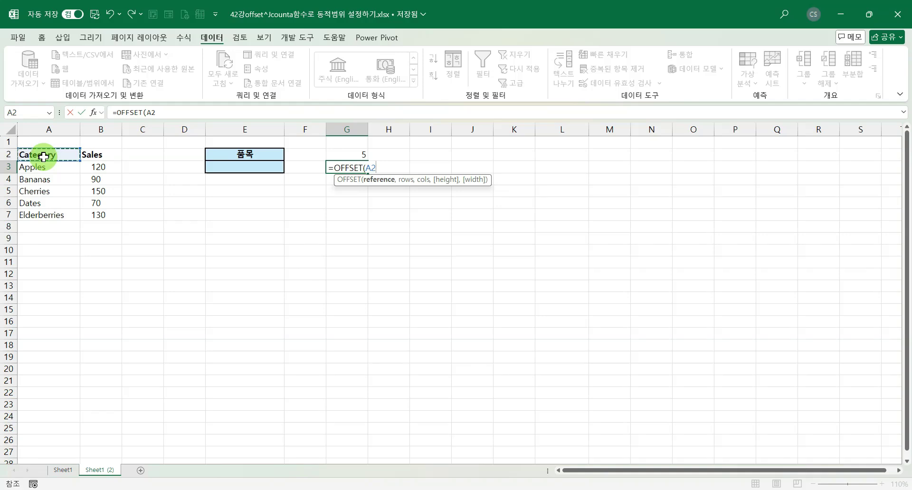
{"action": "type", "text": ",5"}
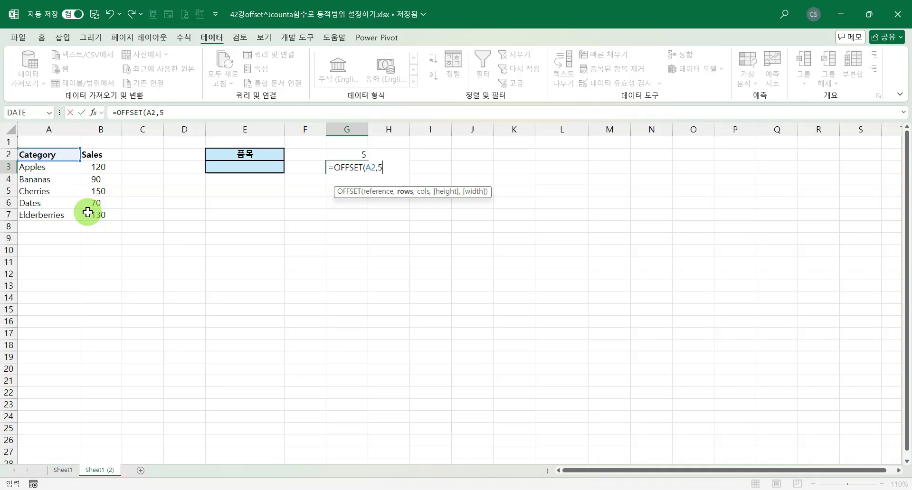
{"action": "type", "text": ",0"}
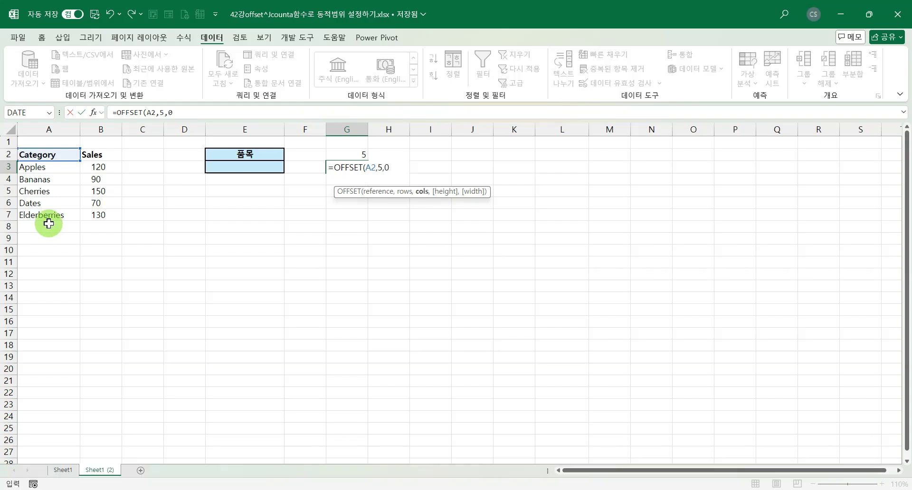
{"action": "type", "text": ",1"}
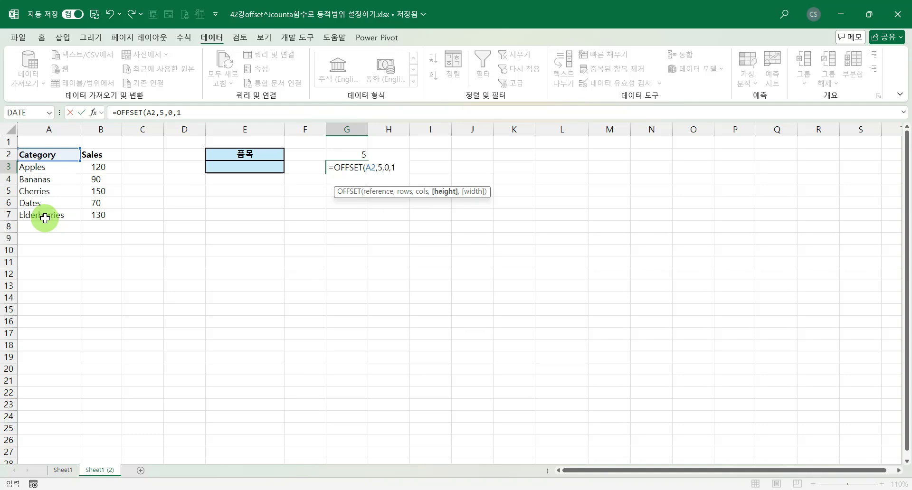
{"action": "type", "text": ",1"}
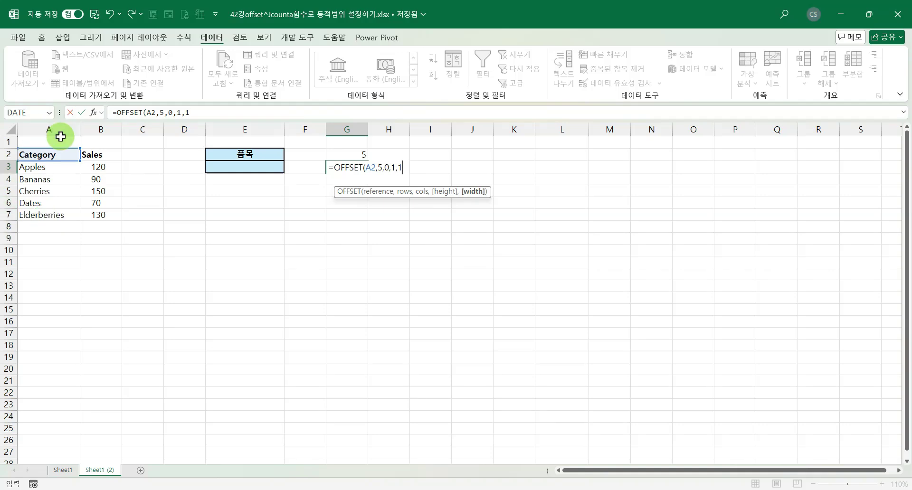
{"action": "key", "text": "Return"}
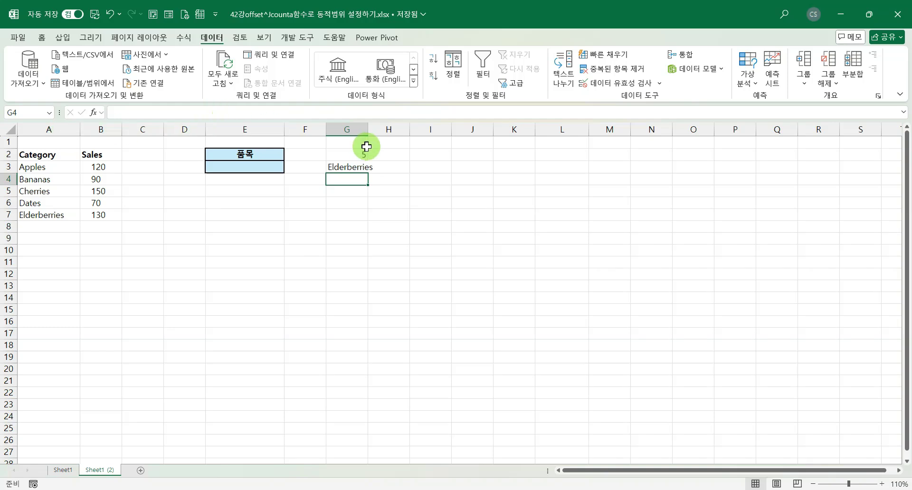
Set the width argument of the OFFSET formula in G3 to 2 so it covers both Category and Sales.
{"action": "left_click", "coordinate": [360, 167]}
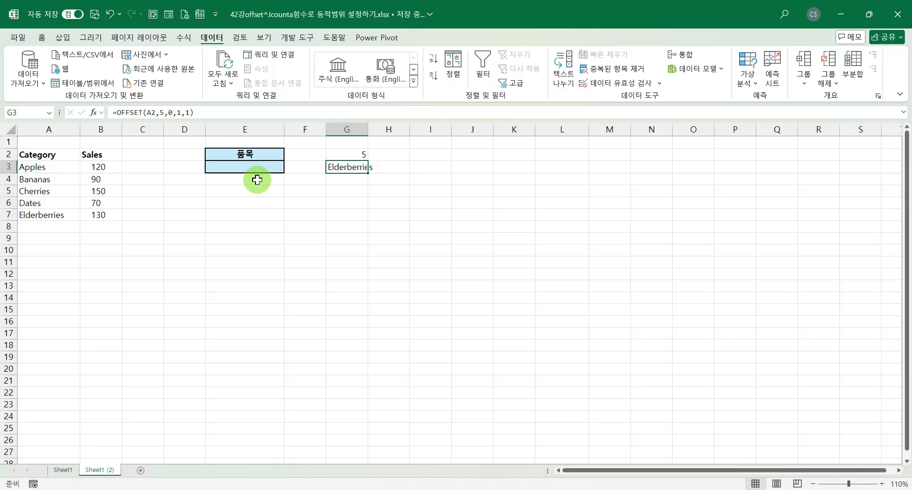
{"action": "left_click_drag", "start_coordinate": [26, 217], "coordinate": [107, 218]}
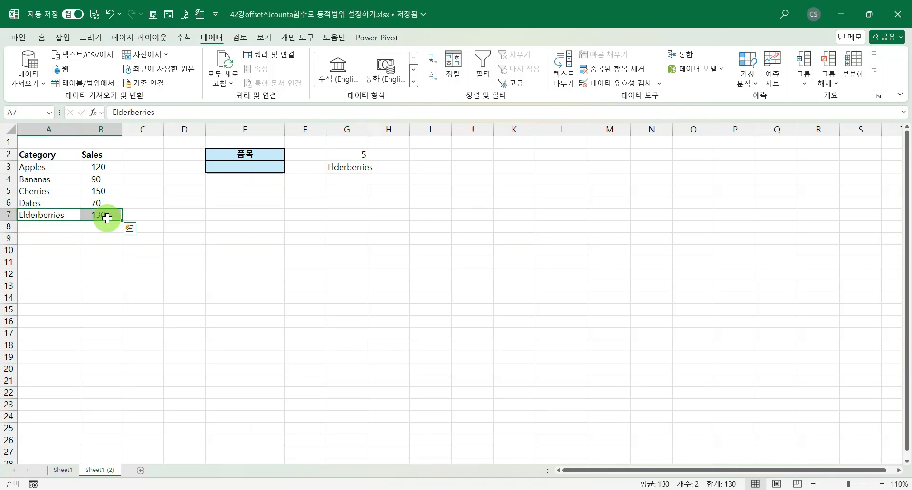
{"action": "left_click", "coordinate": [344, 168]}
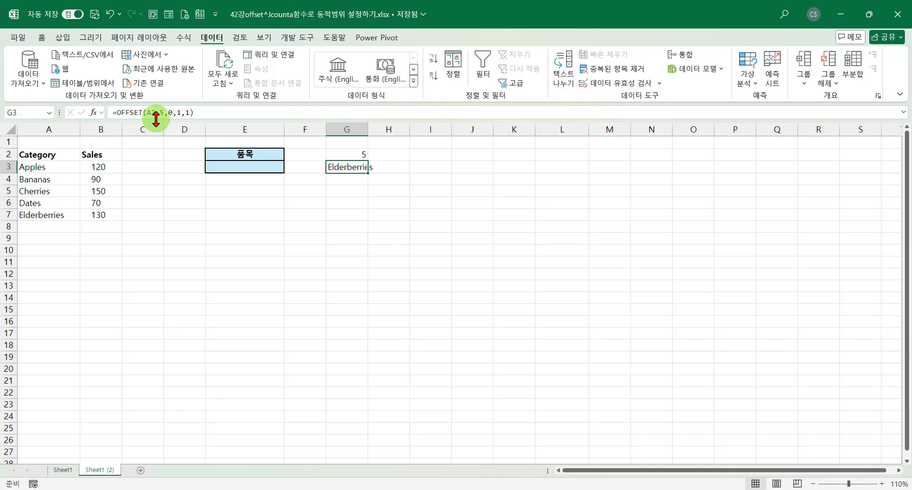
{"action": "left_click_drag", "start_coordinate": [177, 112], "coordinate": [183, 112]}
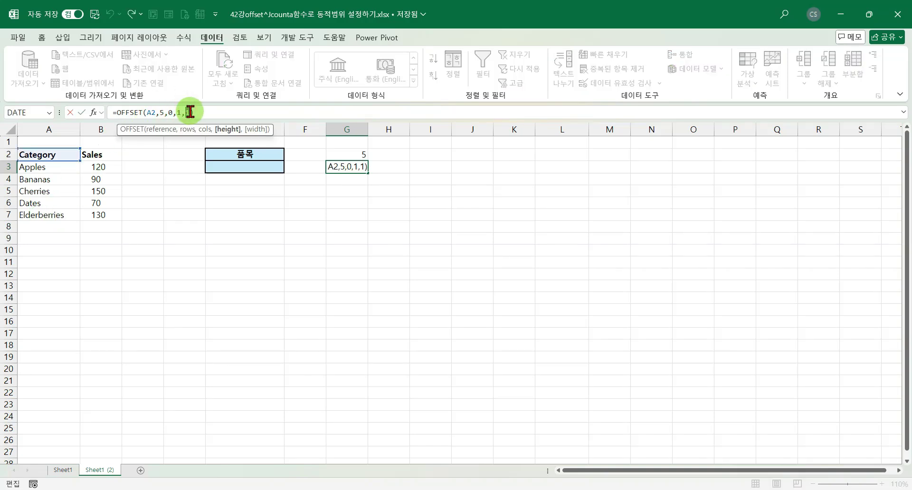
{"action": "double_click", "coordinate": [188, 112]}
{"action": "double_click", "coordinate": [189, 113]}
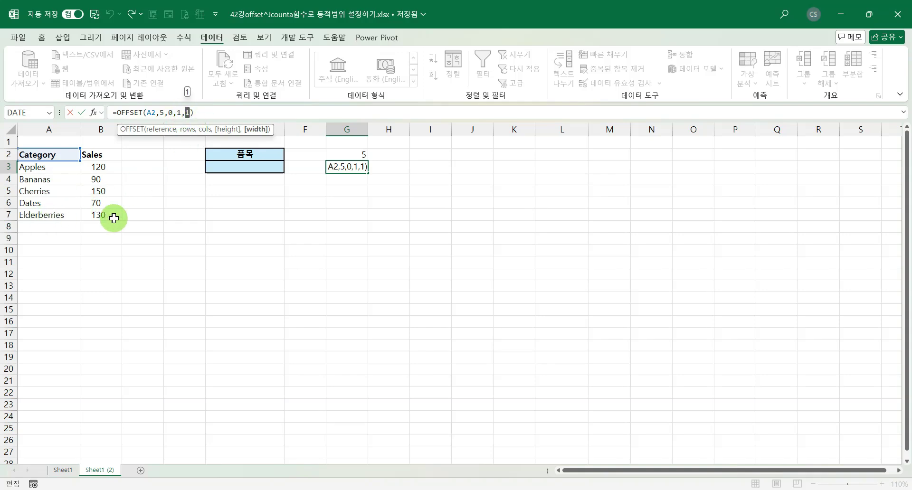
{"action": "type", "text": "2"}
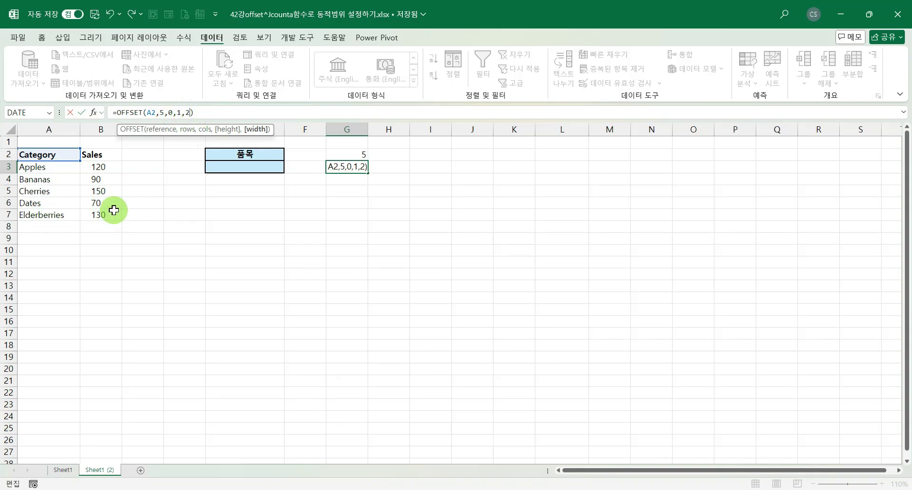
{"action": "key", "text": "Return"}
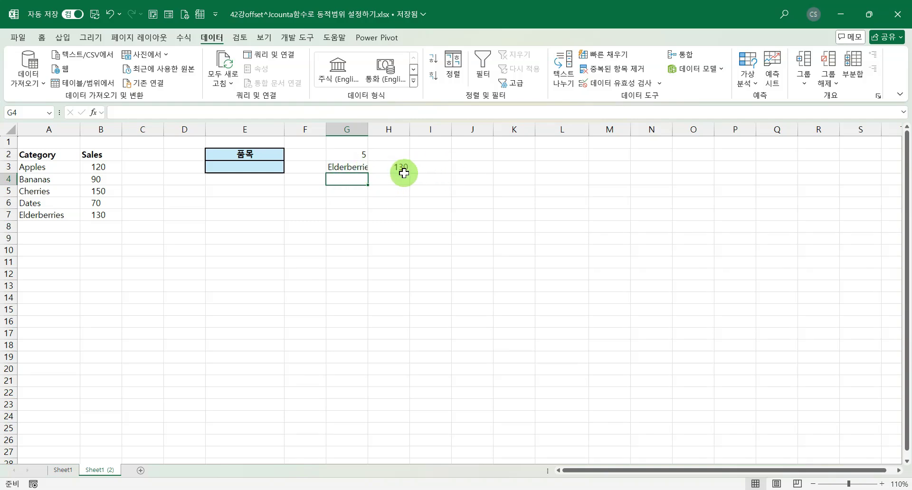
Change the OFFSET formula in G3 to =OFFSET(A2,1,1,5,1) so it returns the sales values in B3:B7.
{"action": "left_click", "coordinate": [338, 167]}
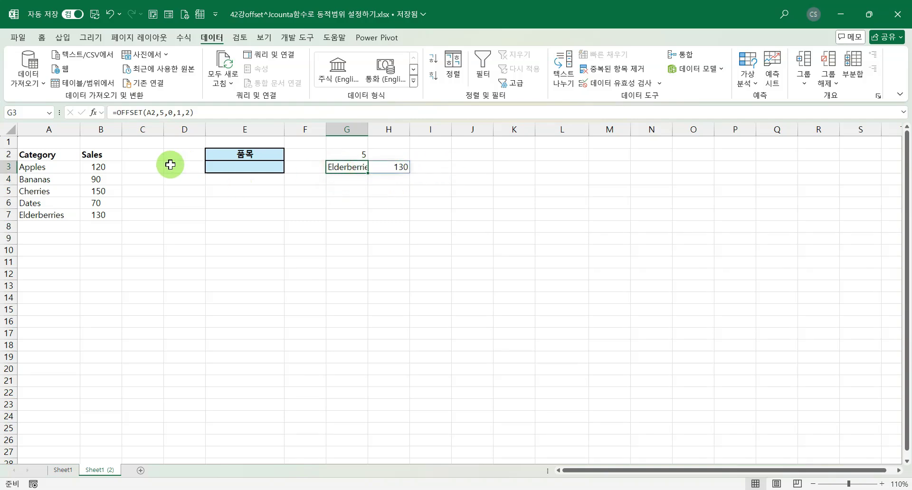
{"action": "left_click_drag", "start_coordinate": [99, 165], "coordinate": [97, 209]}
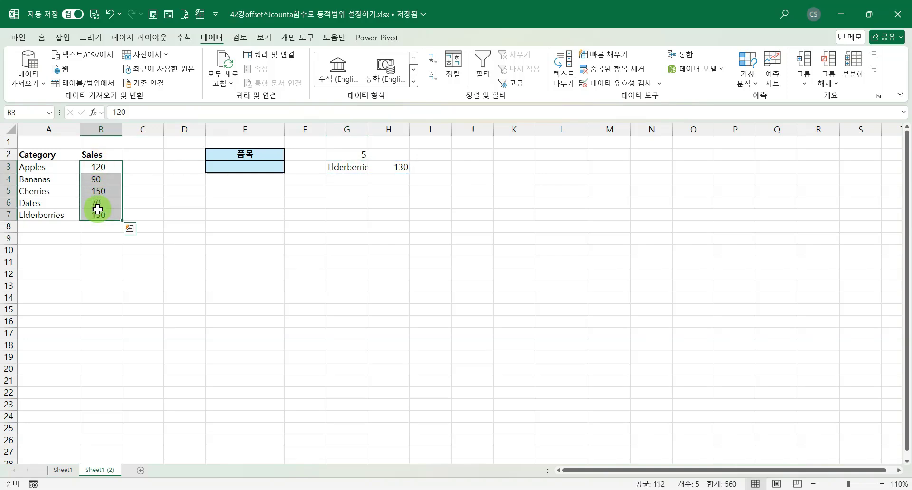
{"action": "left_click", "coordinate": [345, 169]}
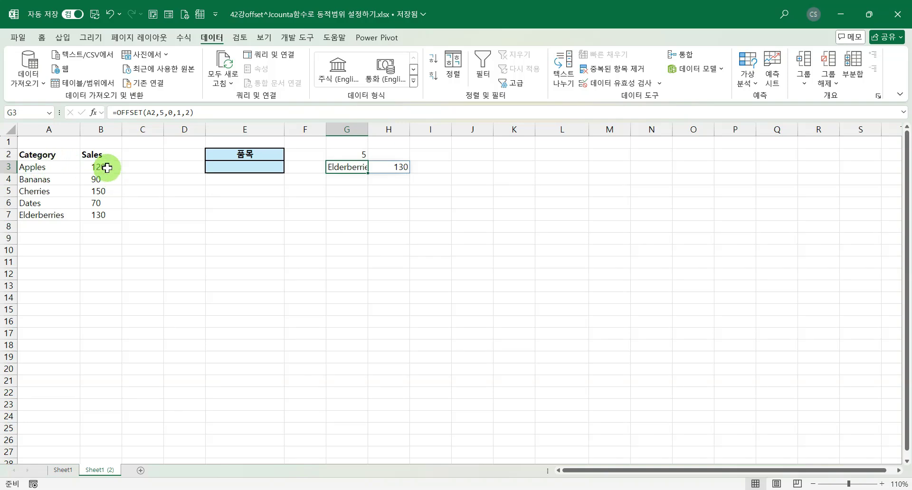
{"action": "double_click", "coordinate": [162, 112]}
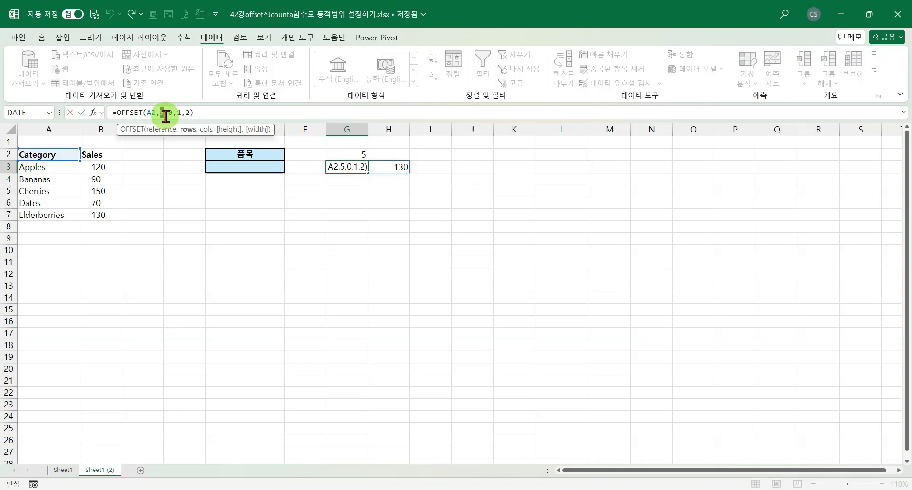
{"action": "type", "text": "1"}
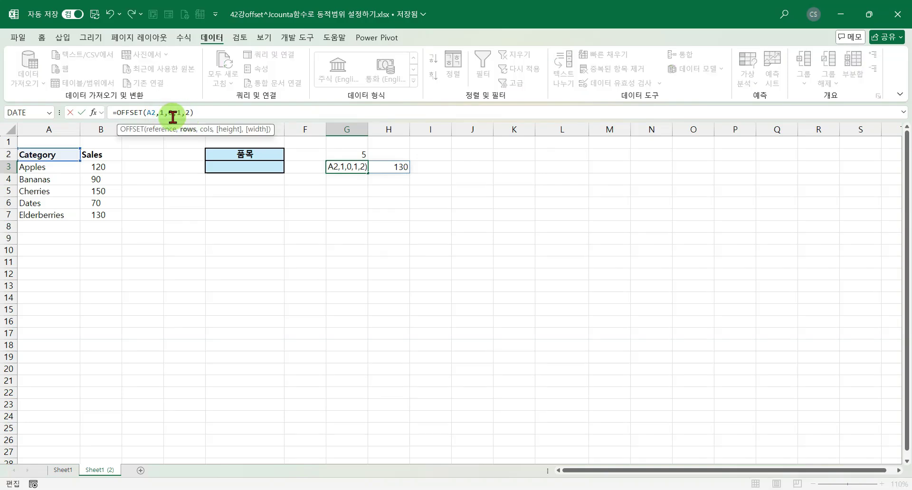
{"action": "double_click", "coordinate": [173, 114]}
{"action": "type", "text": "1"}
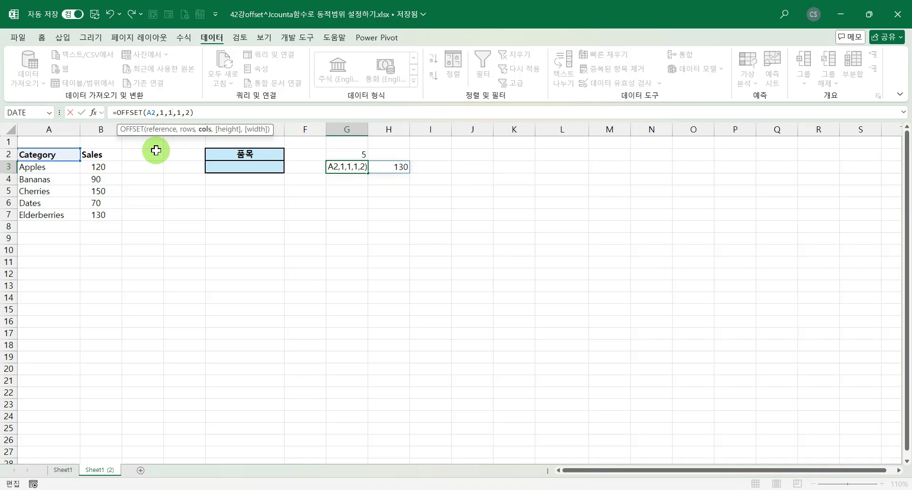
{"action": "double_click", "coordinate": [180, 114]}
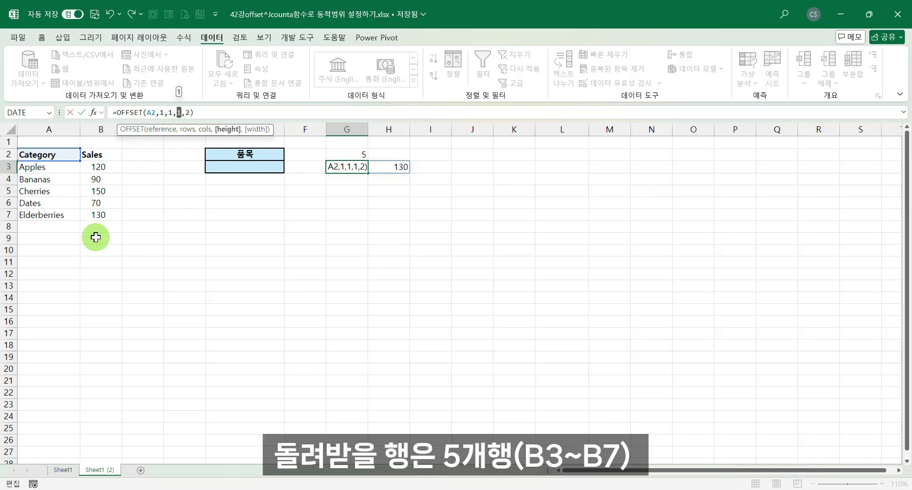
{"action": "type", "text": "5"}
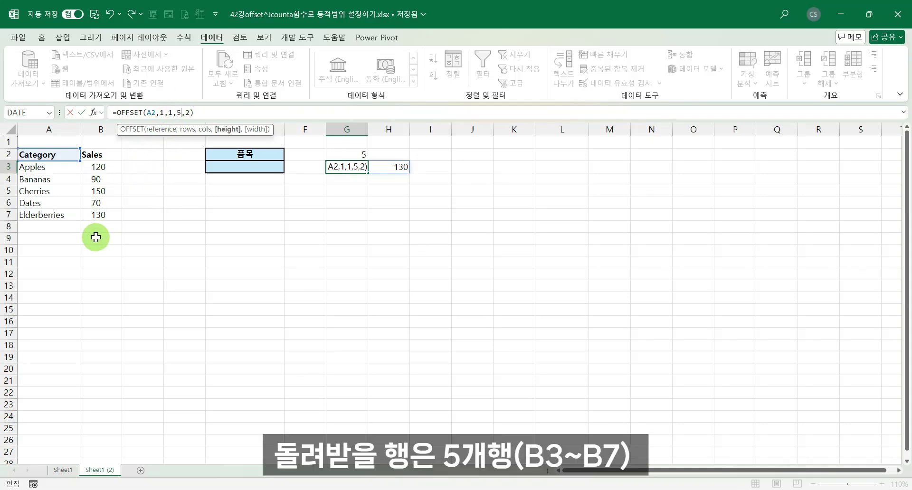
{"action": "double_click", "coordinate": [190, 114]}
{"action": "type", "text": "1"}
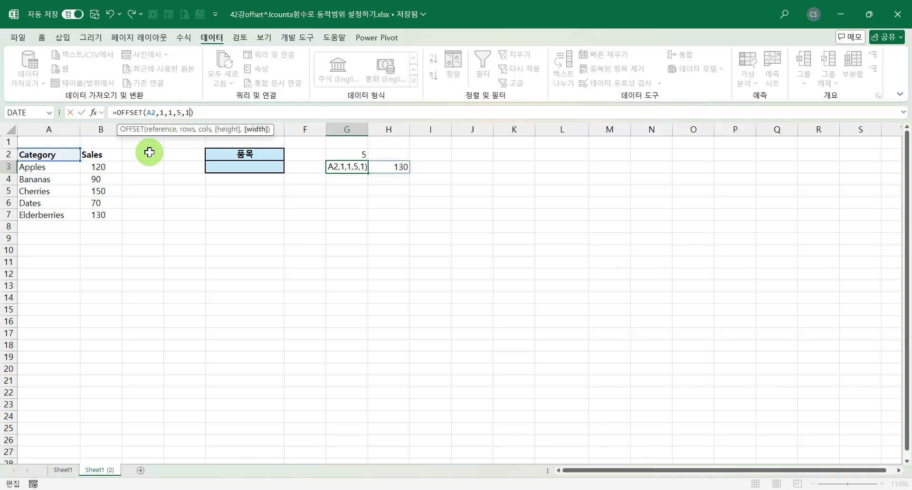
{"action": "key", "text": "Return"}
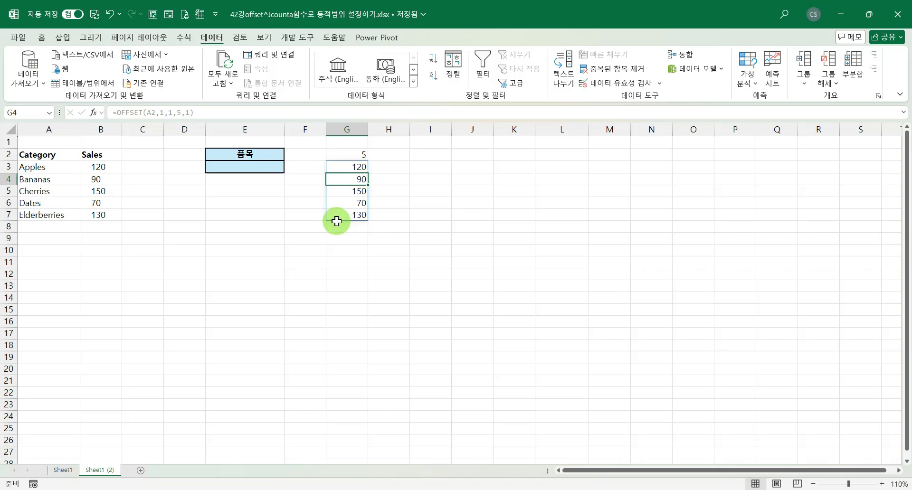
Wrap the OFFSET formula in G3 in SUM so it reads =SUM(OFFSET(A2,1,1,5,1)).
{"action": "left_click", "coordinate": [357, 165]}
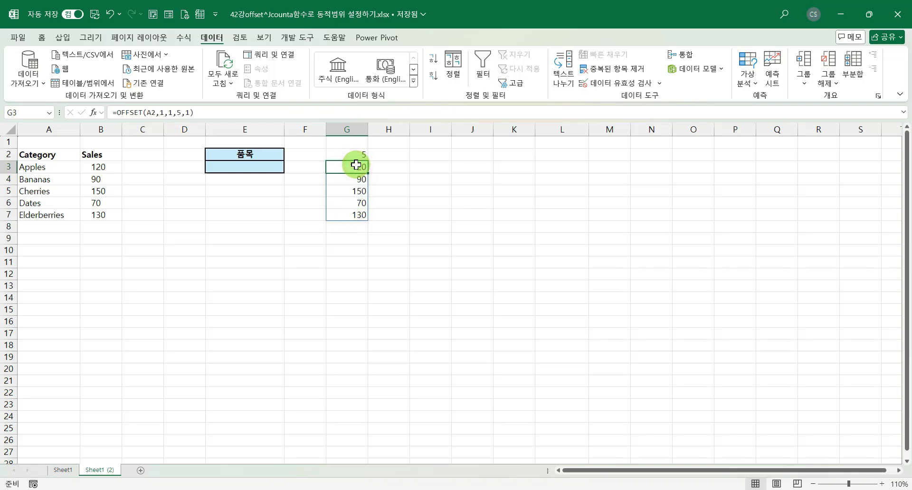
{"action": "left_click", "coordinate": [117, 112]}
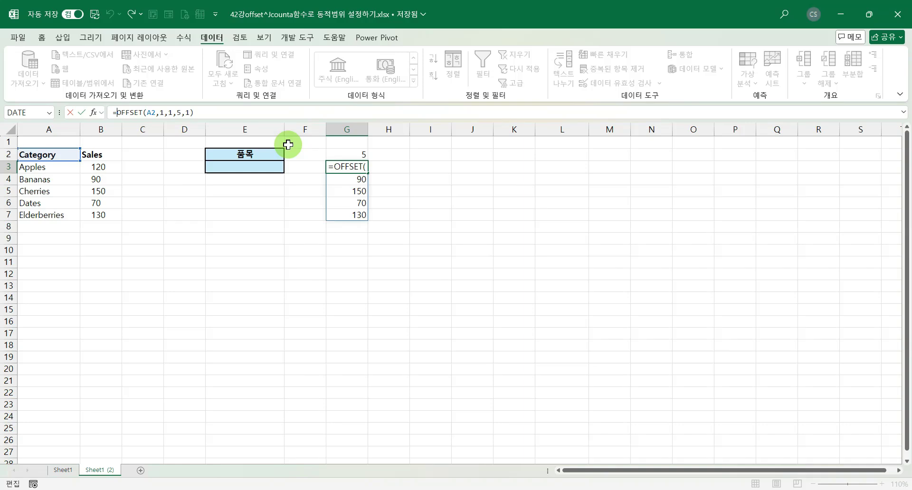
{"action": "type", "text": "sum"}
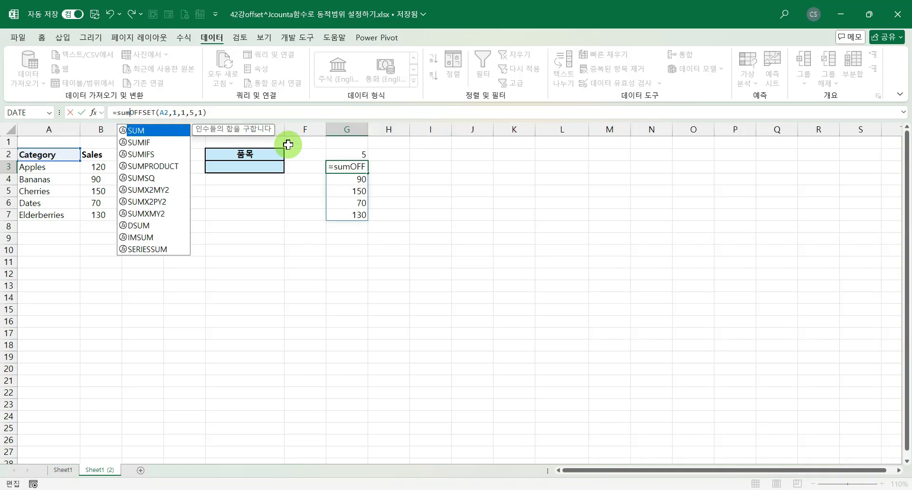
{"action": "type", "text": "("}
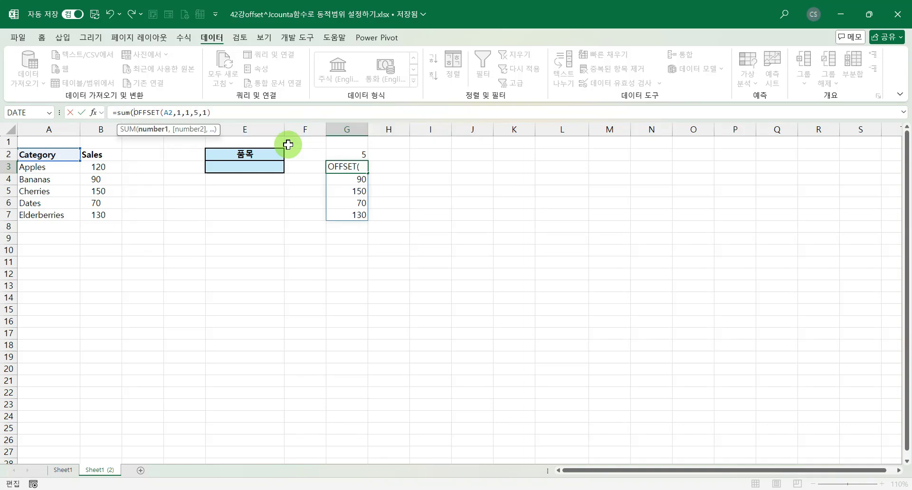
{"action": "left_click", "coordinate": [220, 113]}
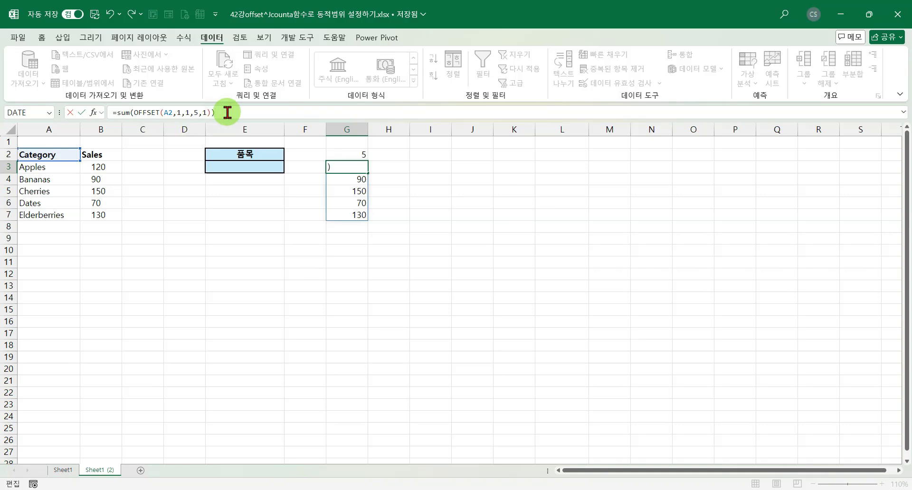
{"action": "key", "text": "Return"}
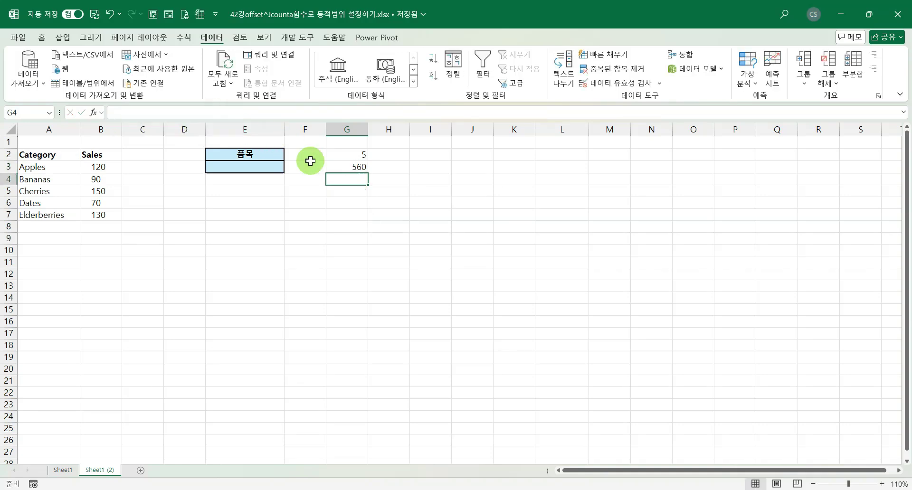
{"action": "left_click", "coordinate": [342, 166]}
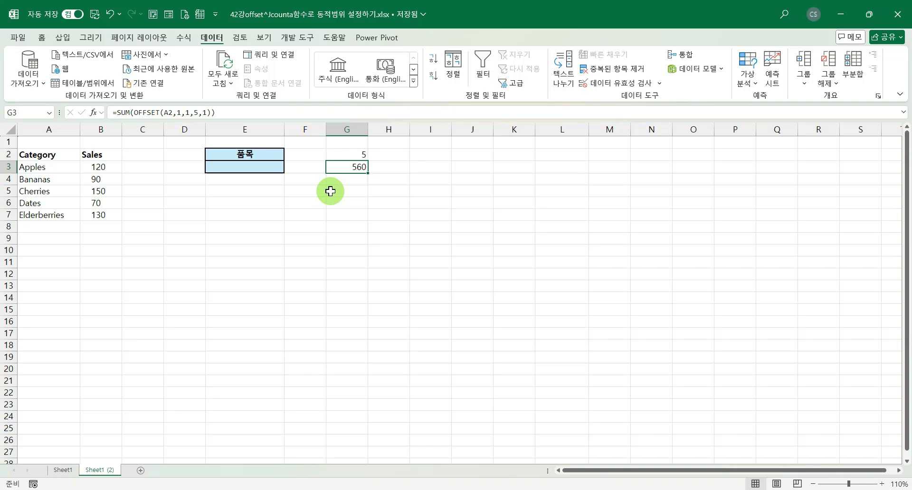
Start a new defined name called 품목 for the category items in A3:A7.
{"action": "left_click", "coordinate": [36, 166]}
{"action": "left_click_drag", "start_coordinate": [36, 166], "coordinate": [36, 214]}
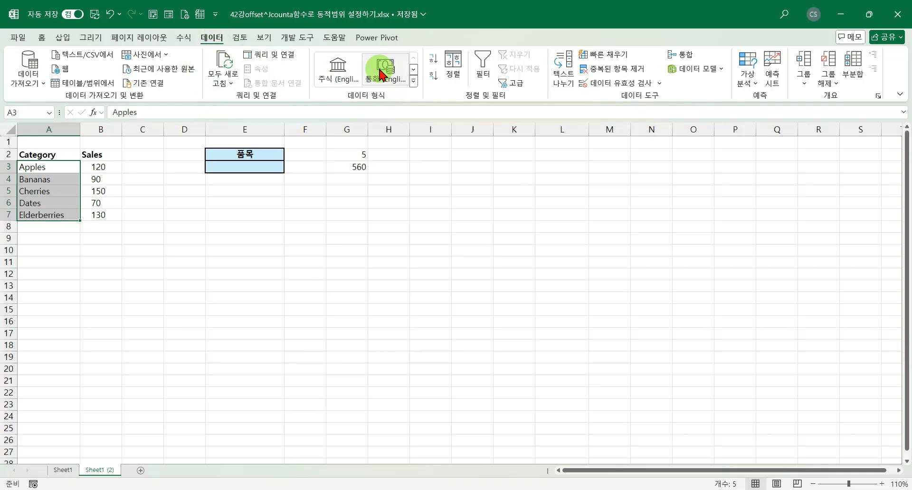
{"action": "left_click", "coordinate": [184, 39]}
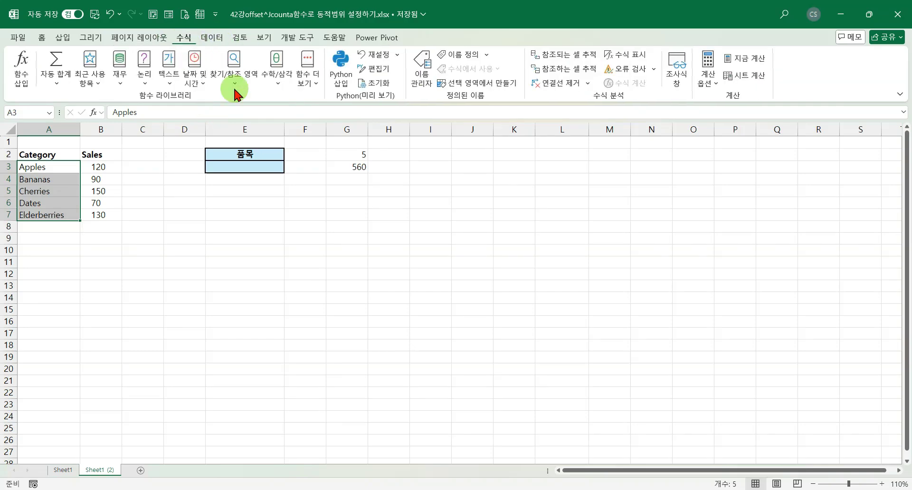
{"action": "left_click", "coordinate": [420, 71]}
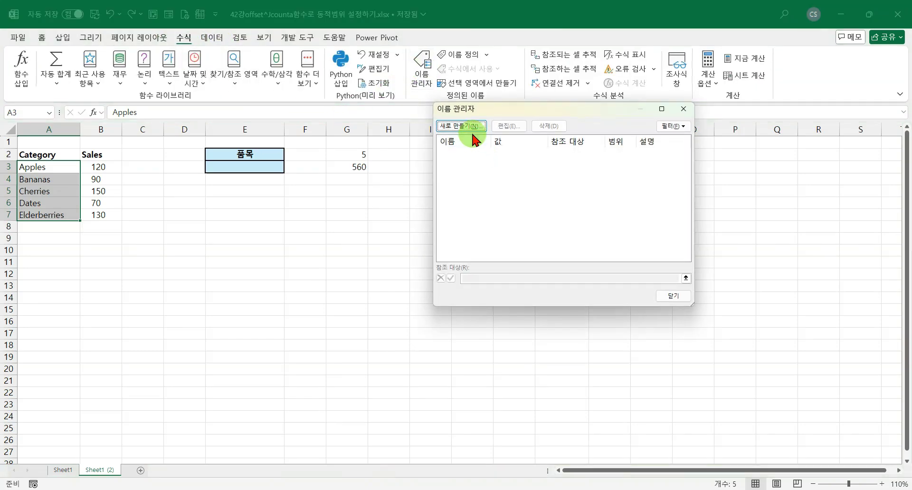
{"action": "left_click", "coordinate": [470, 127]}
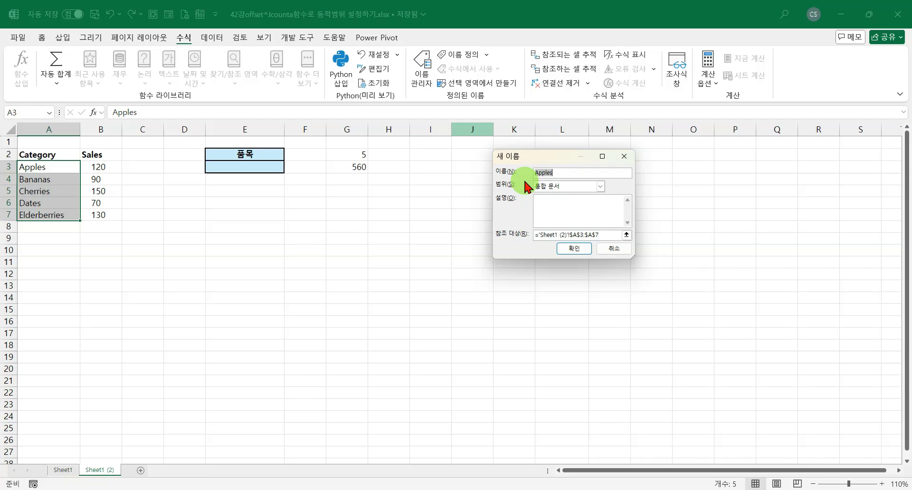
{"action": "type", "text": "vn"}
{"action": "key", "text": "BackSpace"}
{"action": "key", "text": "BackSpace"}
{"action": "key", "text": "BackSpace"}
{"action": "type", "text": "ㅍㅜㅁㅁㅗ"}
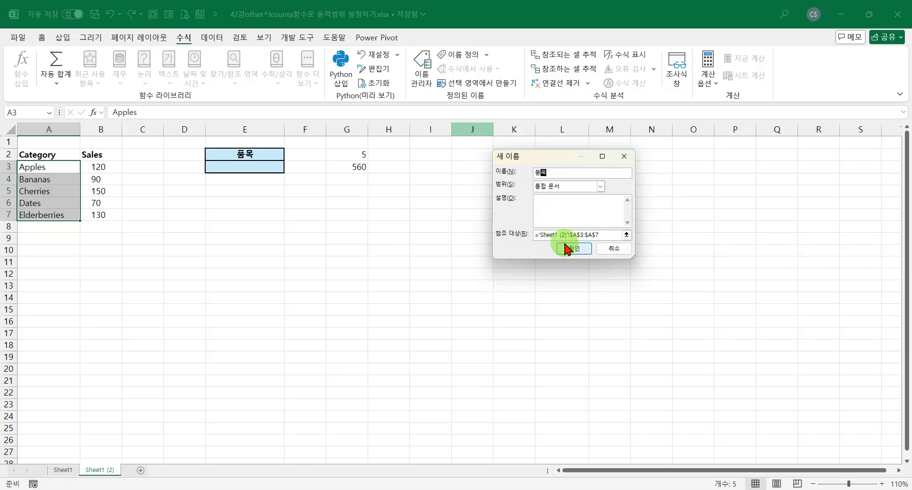
Replace the reference of the name 품목 with an OFFSET formula starting at $A$2 on Sheet1 (2), with row offset 1 and column offset 0.
{"action": "left_click_drag", "start_coordinate": [607, 237], "coordinate": [521, 232]}
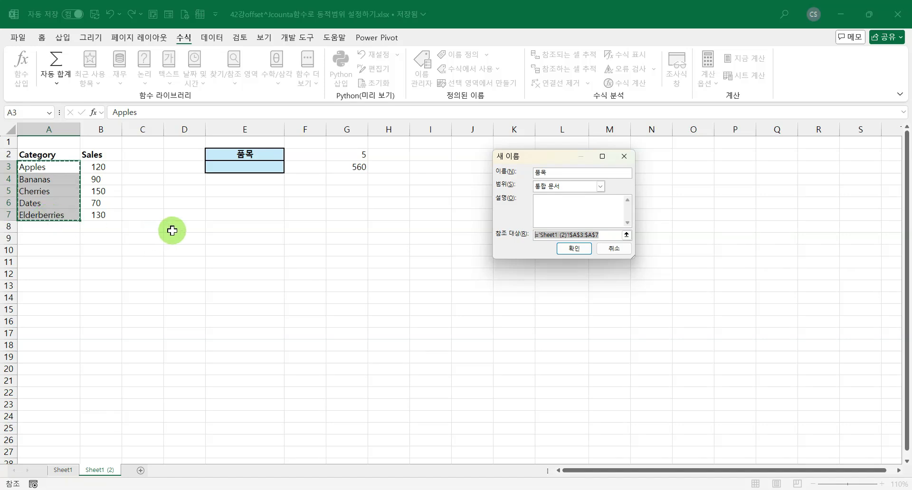
{"action": "key", "text": "BackSpace"}
{"action": "type", "text": "ㅐㄹㄹㄴㄷㅅ"}
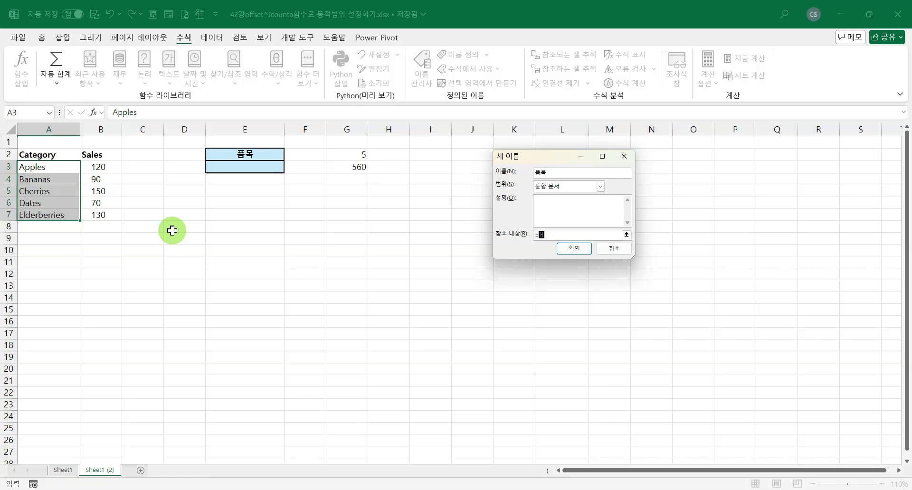
{"action": "key", "text": "BackSpace"}
{"action": "key", "text": "BackSpace"}
{"action": "key", "text": "BackSpace"}
{"action": "key", "text": "BackSpace"}
{"action": "key", "text": "BackSpace"}
{"action": "type", "text": "offset("}
{"action": "left_click", "coordinate": [57, 157]}
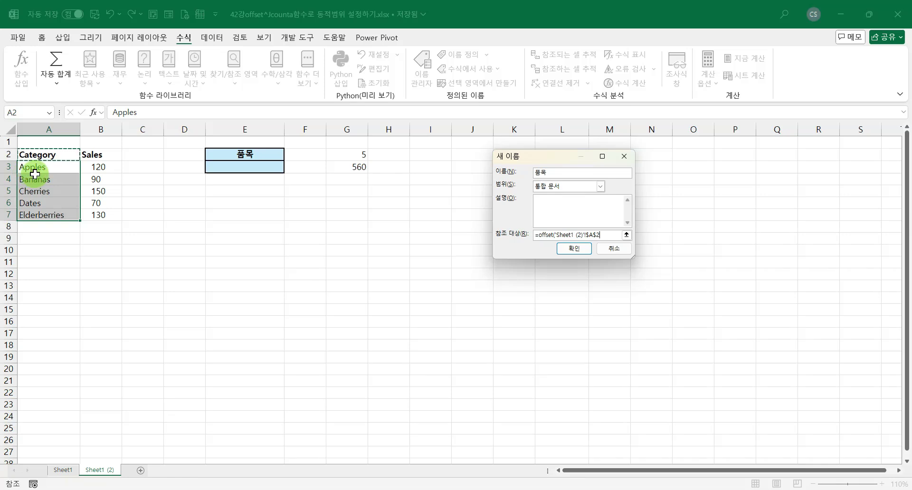
{"action": "type", "text": ",1"}
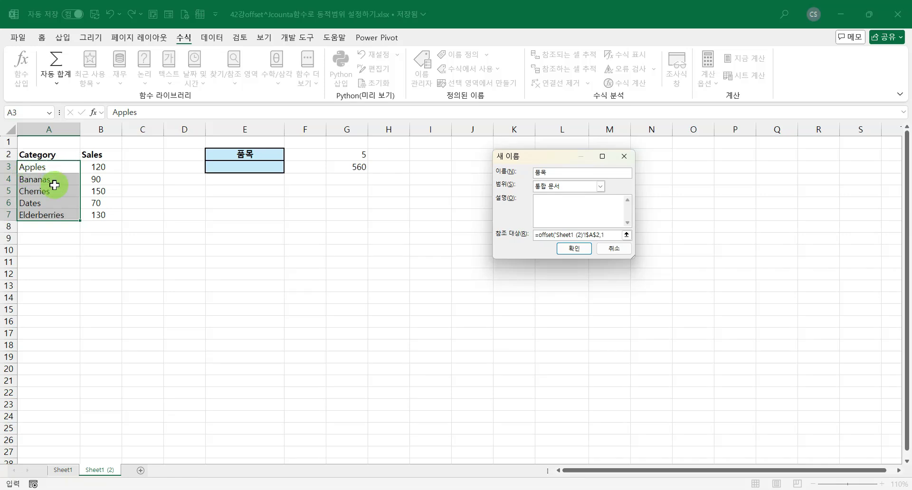
{"action": "type", "text": ",0"}
Complete the 품목 reference with height COUNTA('Sheet1 (2)'!$A:$A)-1 and width 1, save the name and close the name manager.
{"action": "type", "text": ",ㅊ"}
{"action": "key", "text": "BackSpace"}
{"action": "key", "text": "BackSpace"}
{"action": "type", "text": "counta("}
{"action": "left_click", "coordinate": [61, 129]}
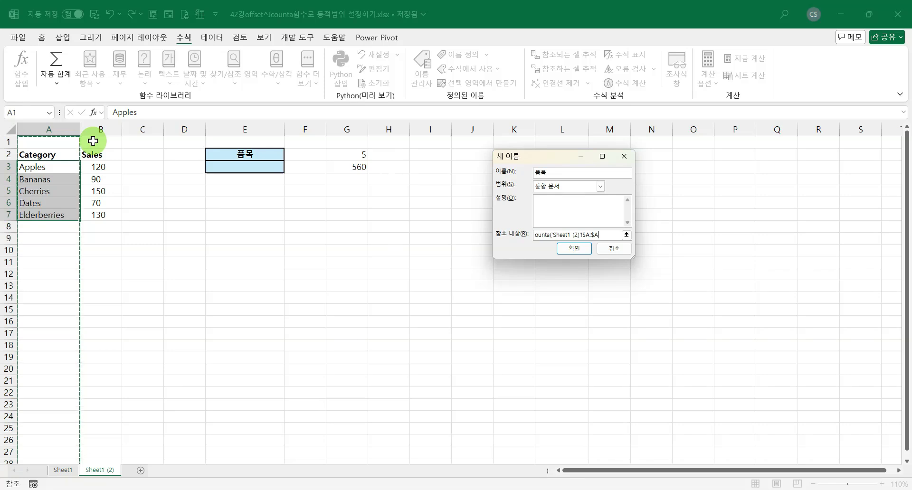
{"action": "type", "text": ")-1,1)"}
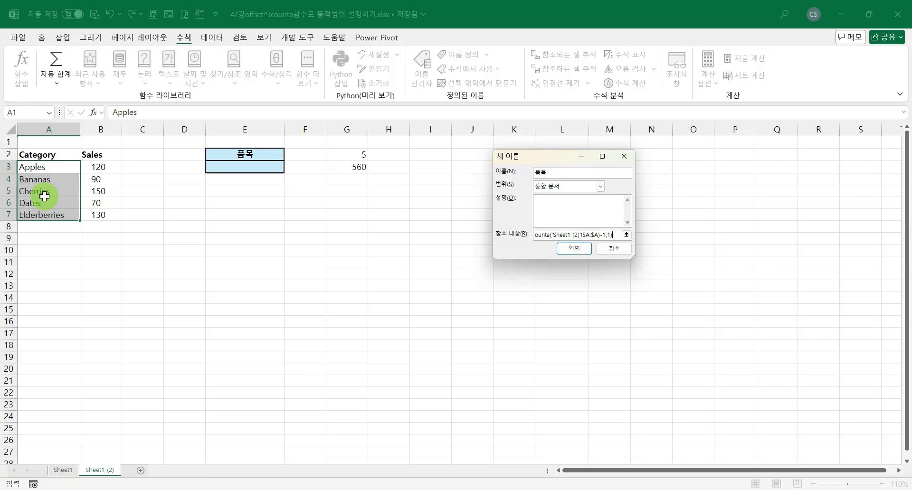
{"action": "left_click", "coordinate": [574, 248]}
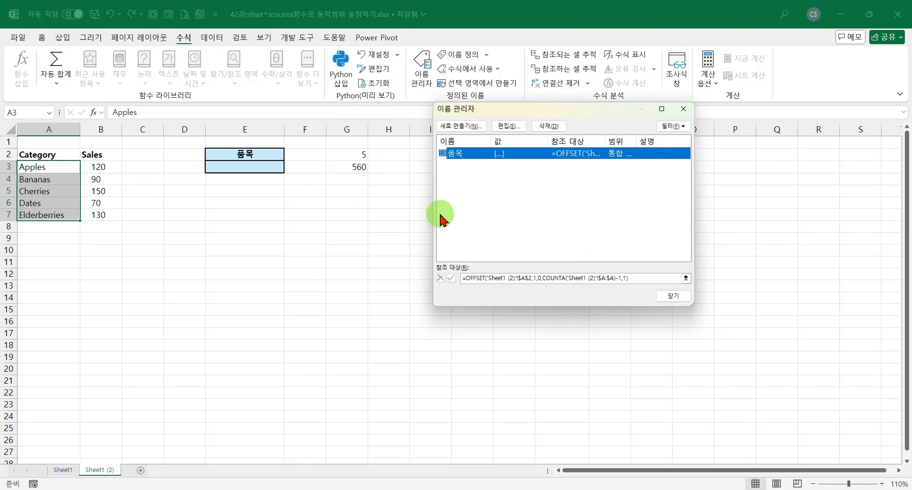
{"action": "left_click", "coordinate": [490, 278]}
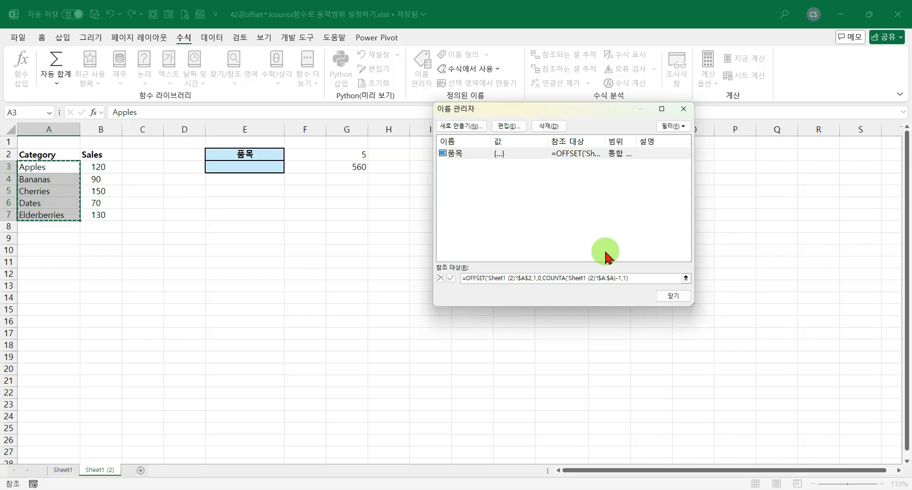
{"action": "left_click", "coordinate": [671, 295]}
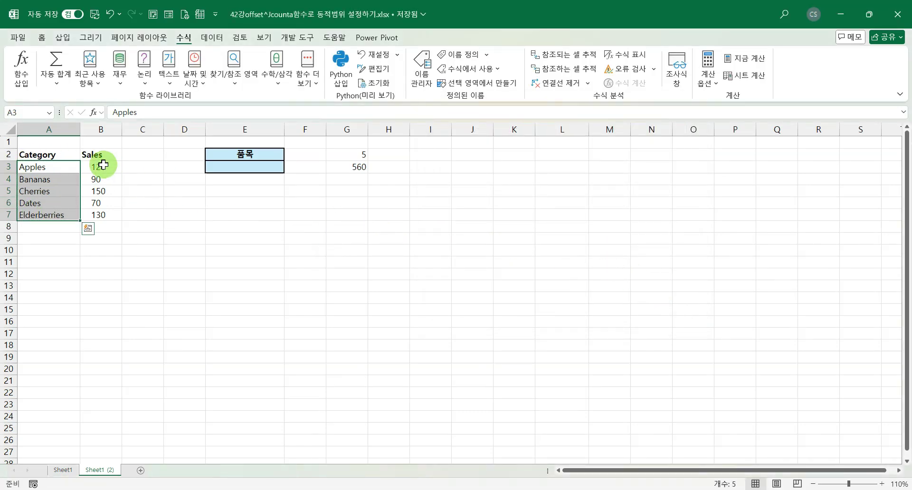
{"action": "left_click_drag", "start_coordinate": [103, 165], "coordinate": [107, 212]}
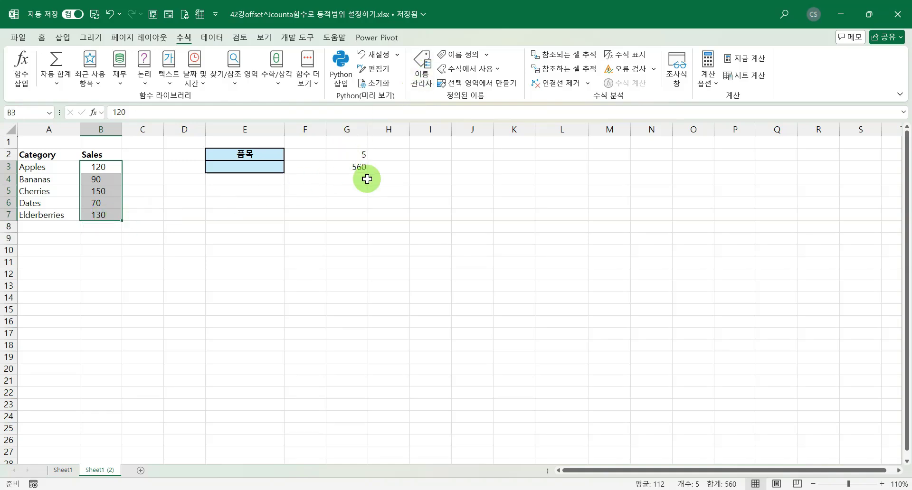
{"action": "left_click", "coordinate": [305, 214]}
{"action": "left_click", "coordinate": [422, 69]}
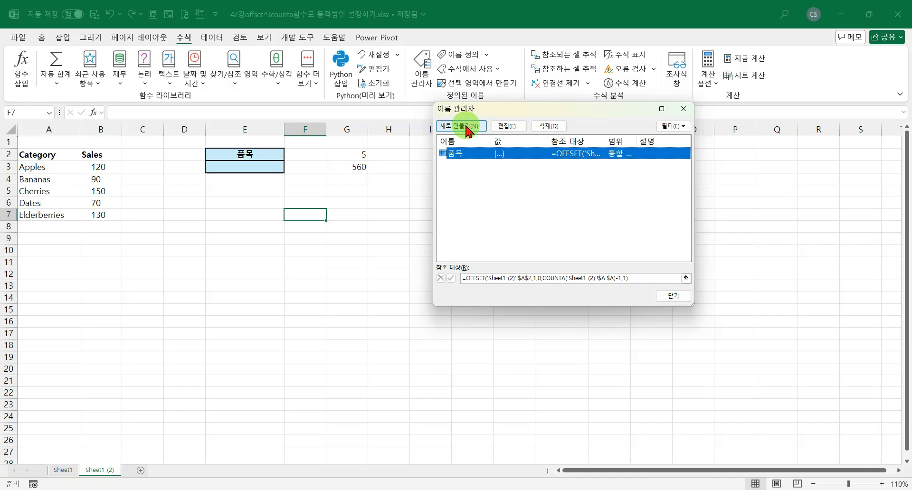
{"action": "left_click", "coordinate": [674, 295]}
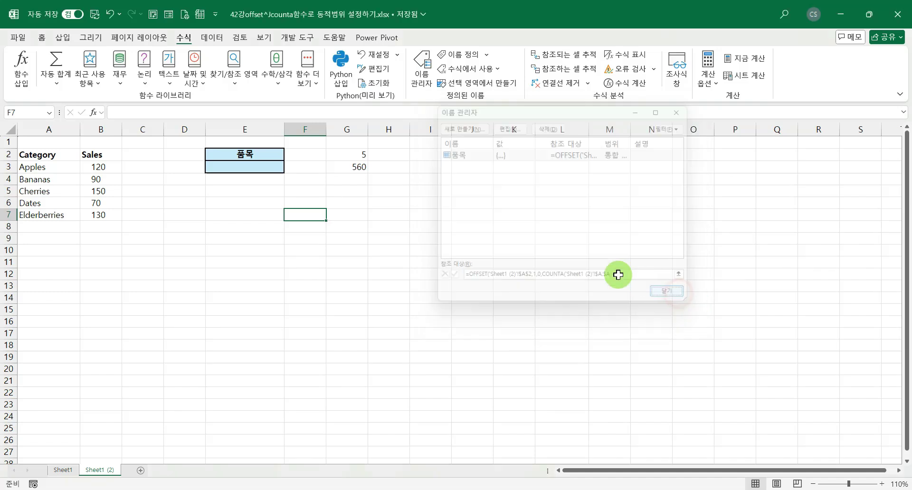
Create a defined name 판매액 and start its reference as an OFFSET from 'Sheet1 (2)'!$B$2 with row offset 1 and column offset 0.
{"action": "left_click", "coordinate": [465, 57]}
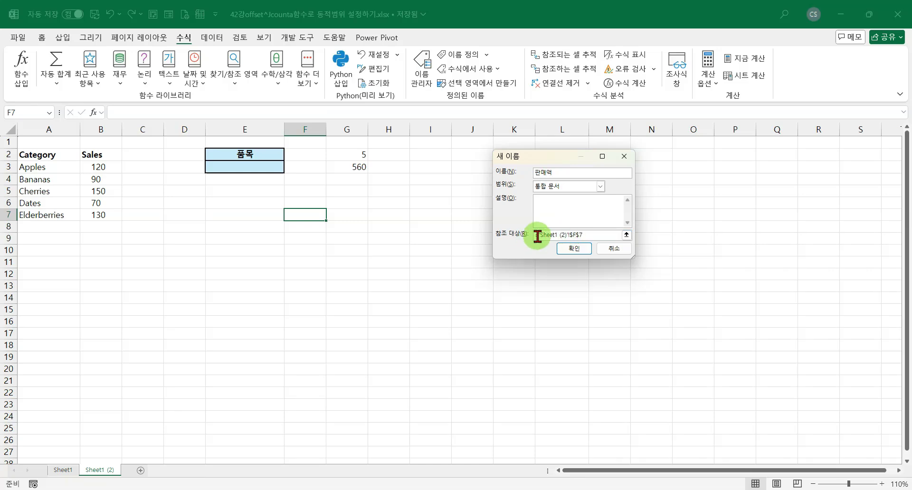
{"action": "left_click", "coordinate": [584, 237]}
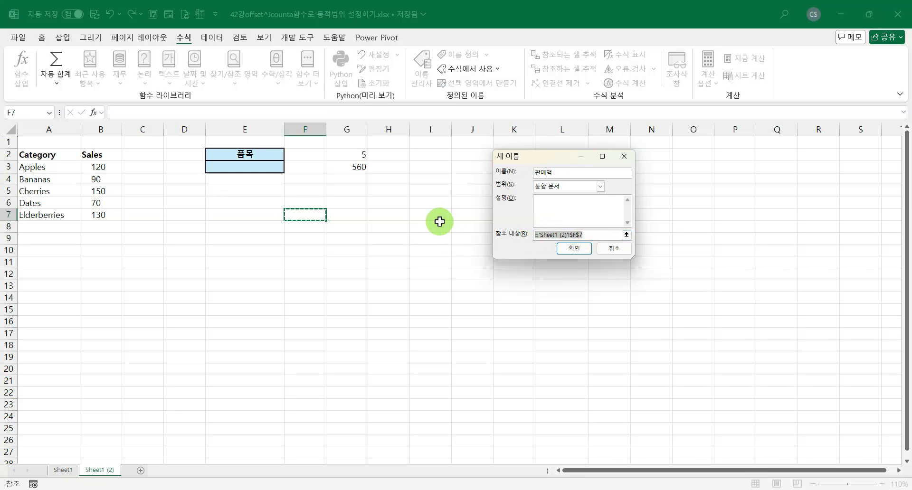
{"action": "type", "text": "=offset("}
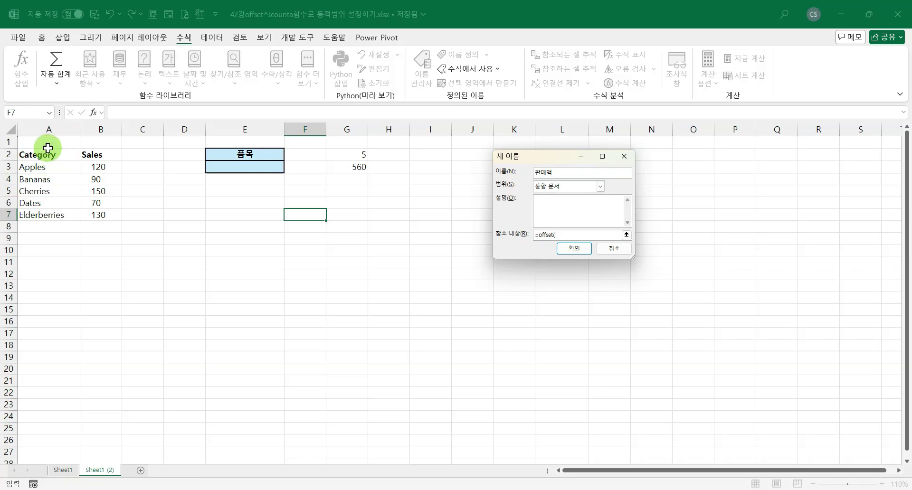
{"action": "left_click", "coordinate": [98, 156]}
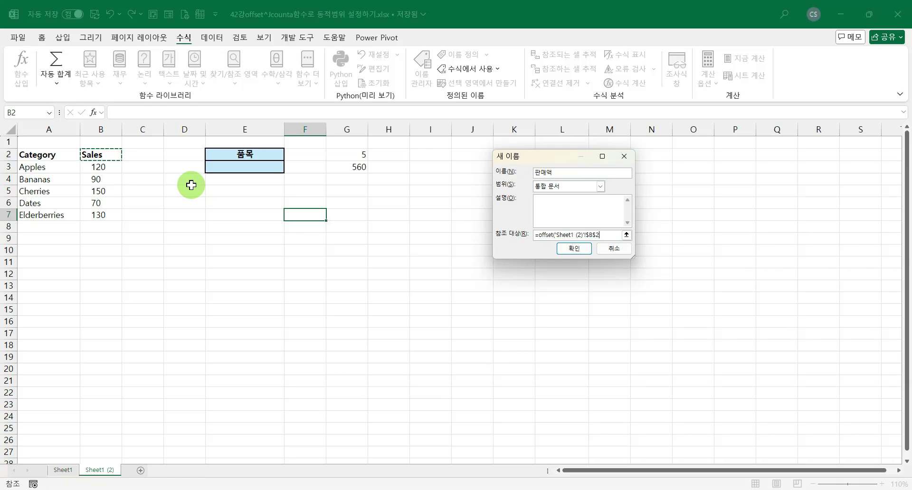
{"action": "key", "text": "F2"}
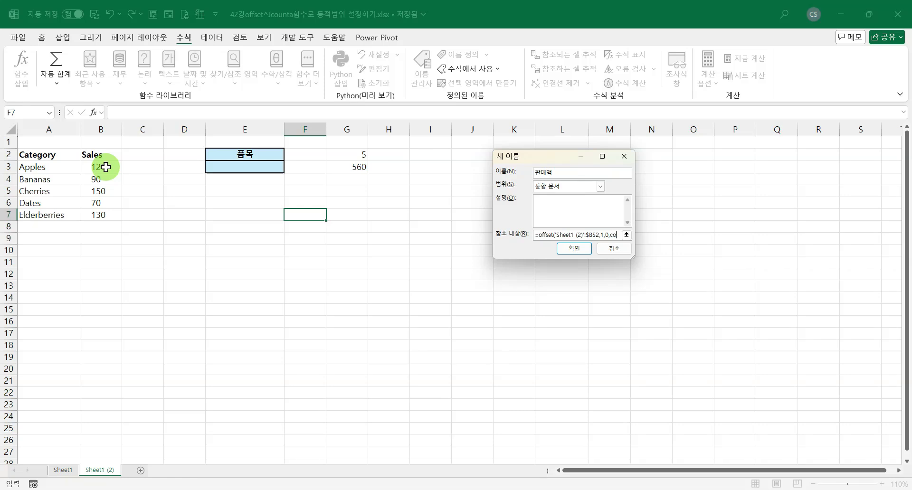
Complete the 판매액 reference with height COUNTA('Sheet1 (2)'!$B$3:$B$283)-1 and width 1, and save the name.
{"action": "type", "text": "unta("}
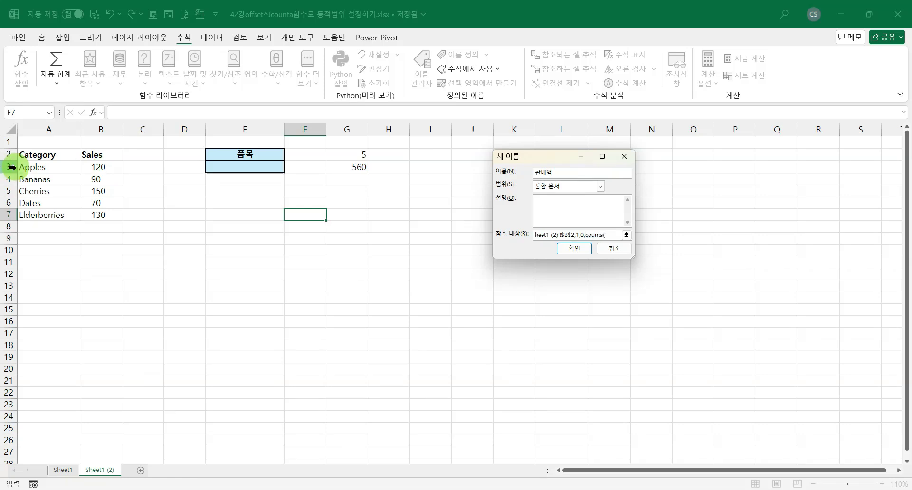
{"action": "left_click_drag", "start_coordinate": [96, 168], "coordinate": [106, 263]}
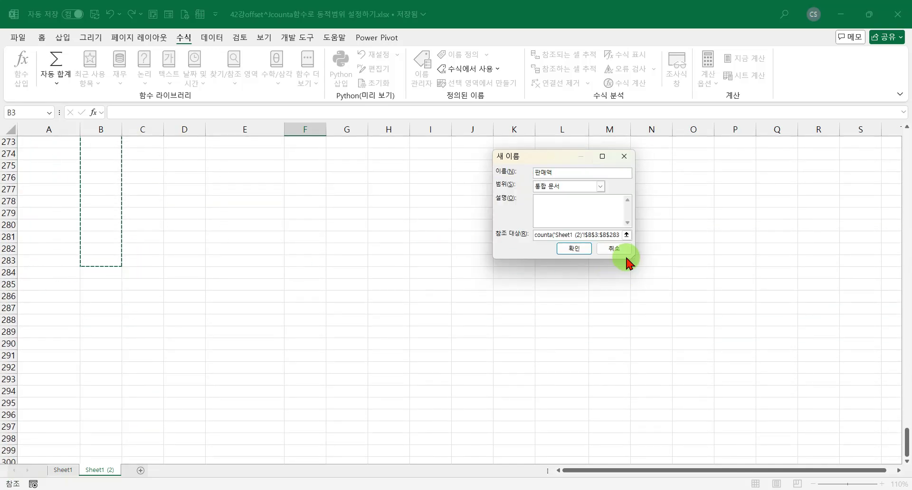
{"action": "type", "text": ")"}
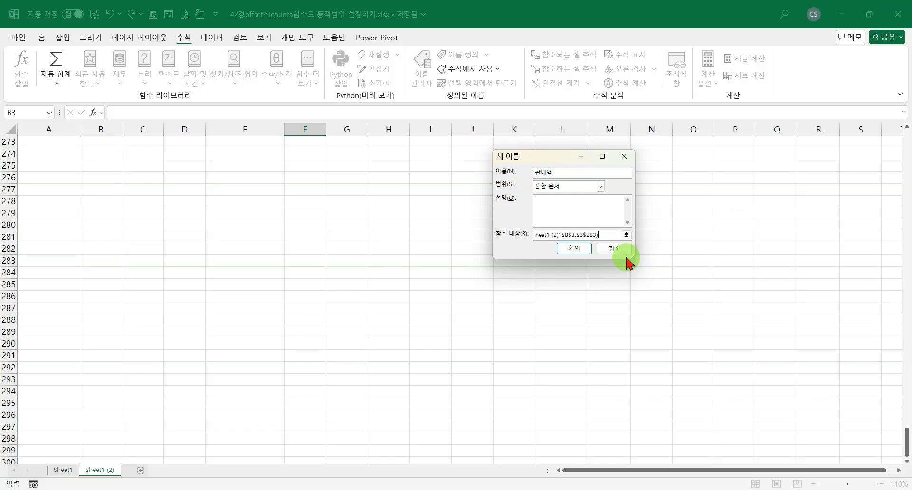
{"action": "left_click_drag", "start_coordinate": [907, 443], "coordinate": [904, 132]}
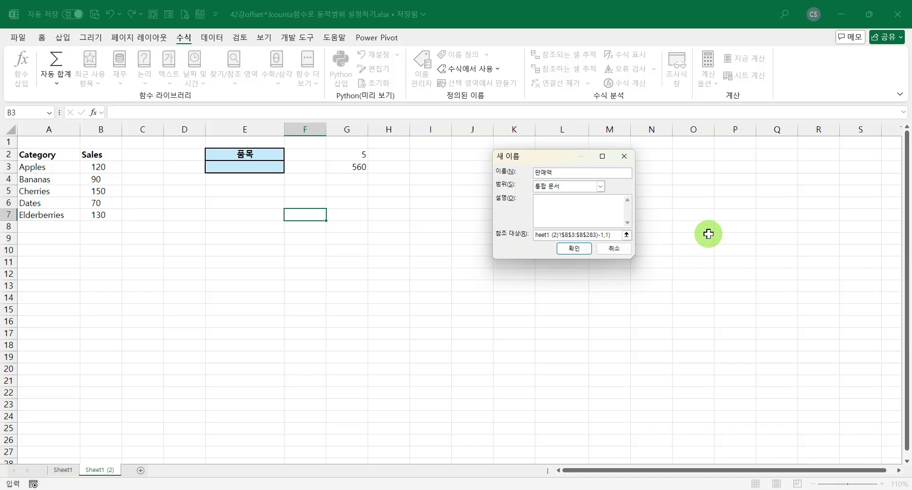
{"action": "key", "text": "Return"}
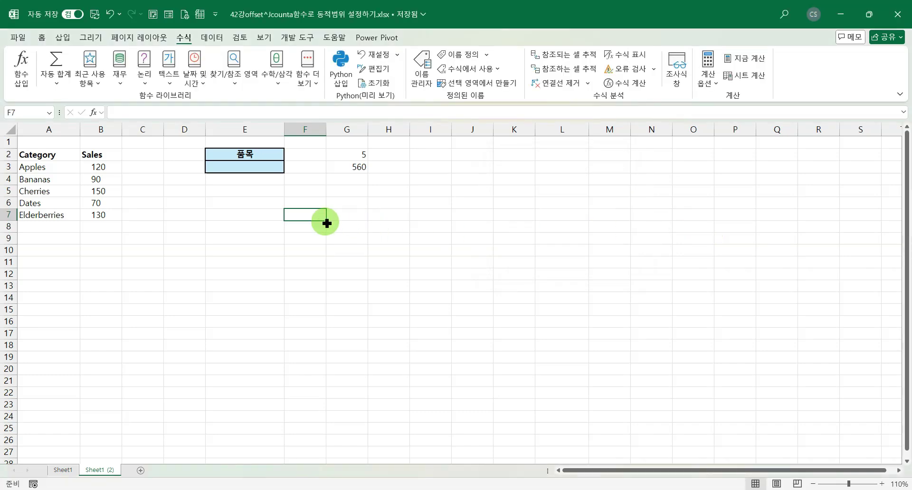
Check which sales cells the reference of the name 판매액 covers in the name manager.
{"action": "left_click", "coordinate": [421, 73]}
{"action": "left_click", "coordinate": [462, 170]}
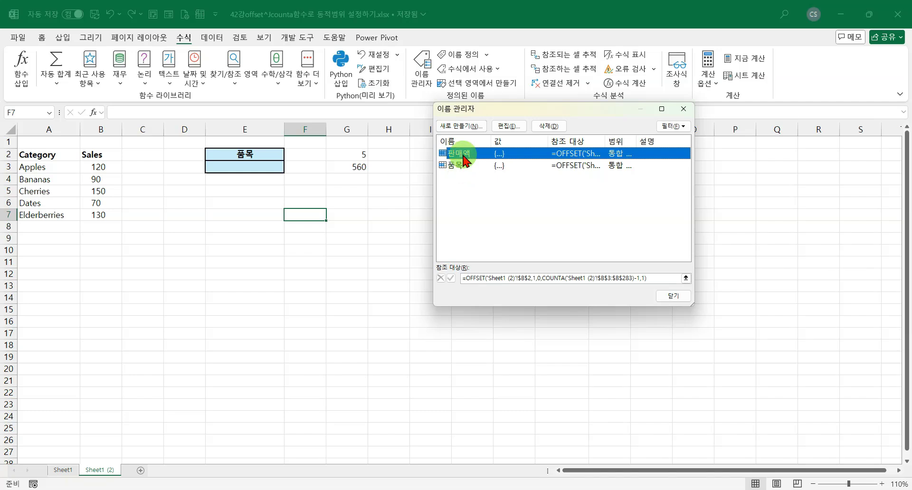
{"action": "left_click", "coordinate": [477, 283]}
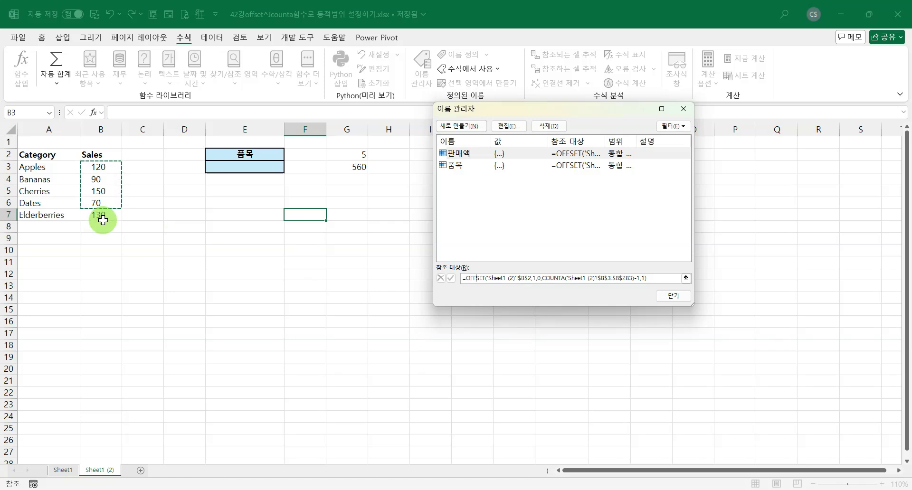
Change the COUNTA range in the 판매액 reference to $B$2:$B$283, check the covered cells and close the name manager.
{"action": "left_click", "coordinate": [609, 281]}
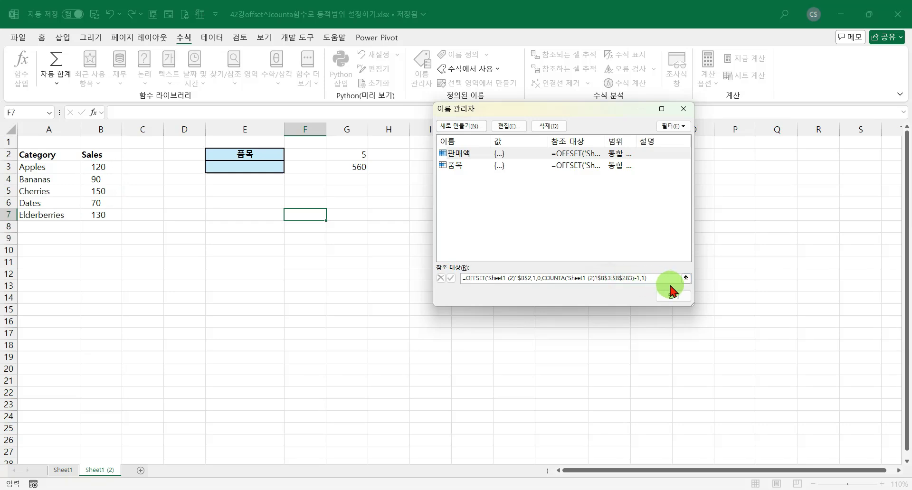
{"action": "key", "text": "Delete"}
{"action": "key", "text": "Delete"}
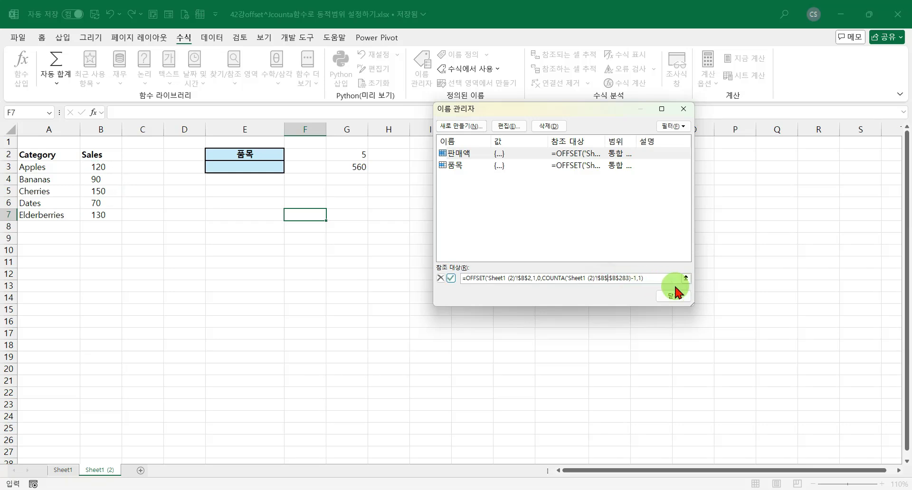
{"action": "type", "text": "2:"}
{"action": "left_click", "coordinate": [451, 278]}
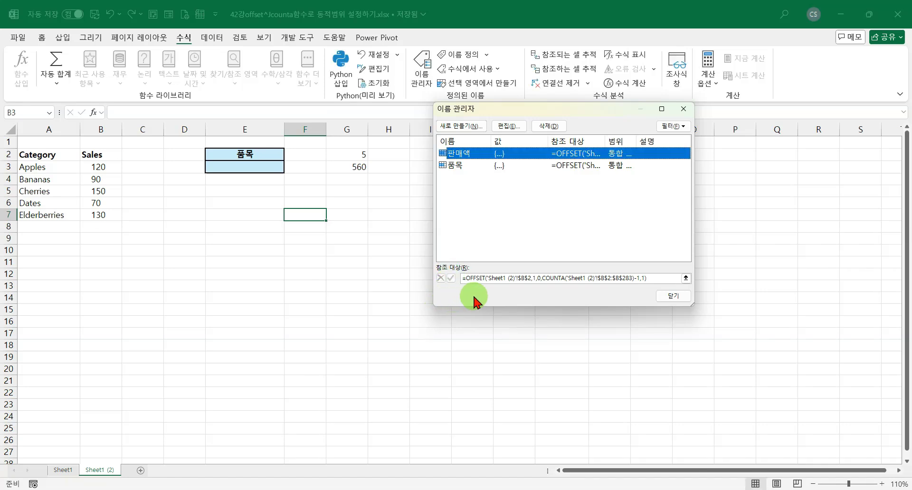
{"action": "left_click", "coordinate": [472, 279]}
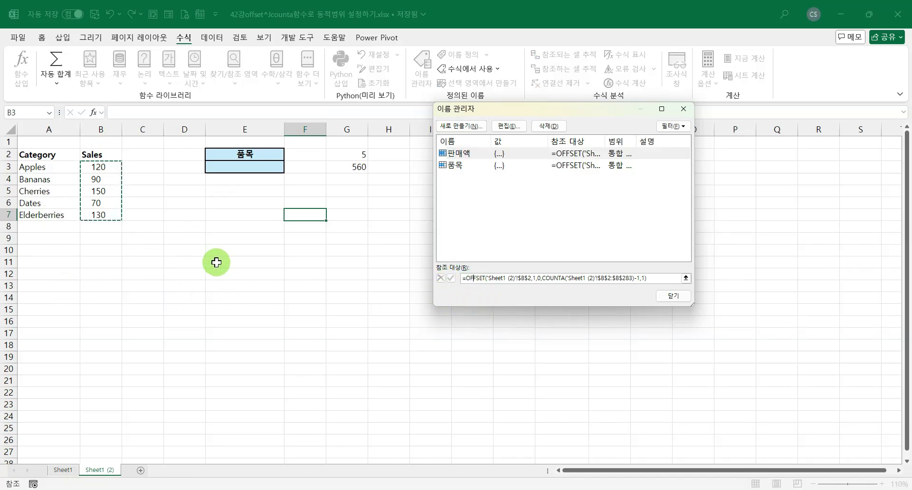
{"action": "left_click", "coordinate": [675, 298]}
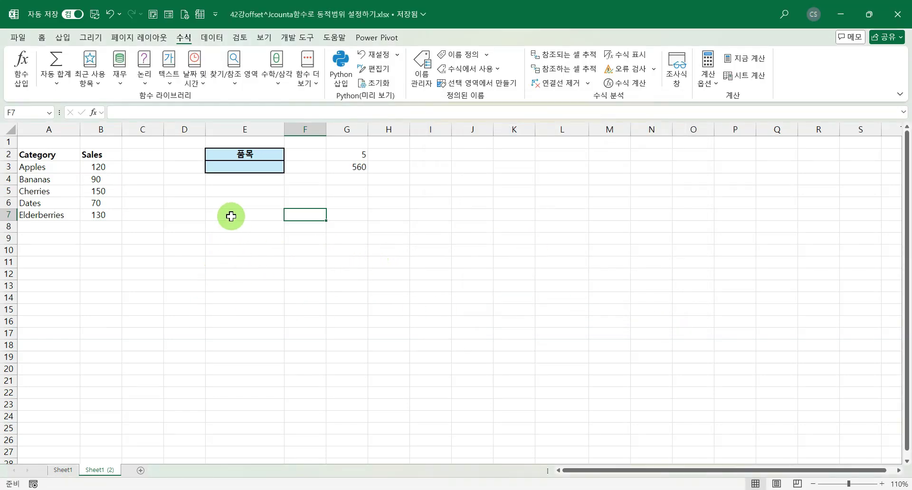
Enter the formula =품목 in G4, inserting the defined name from the list of names.
{"action": "left_click", "coordinate": [347, 179]}
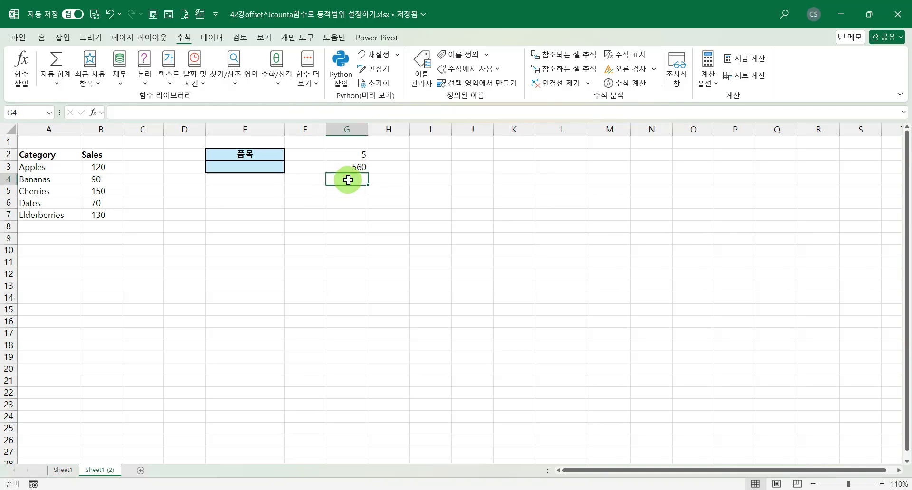
{"action": "type", "text": "="}
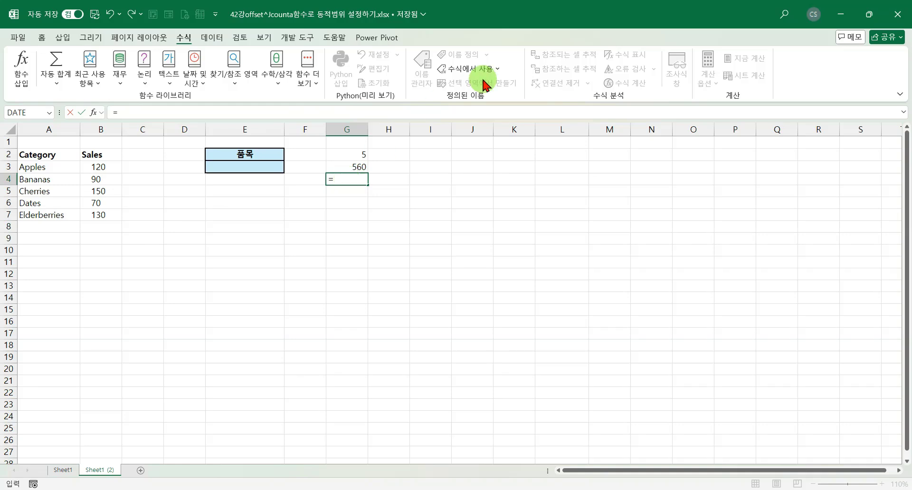
{"action": "left_click", "coordinate": [497, 72]}
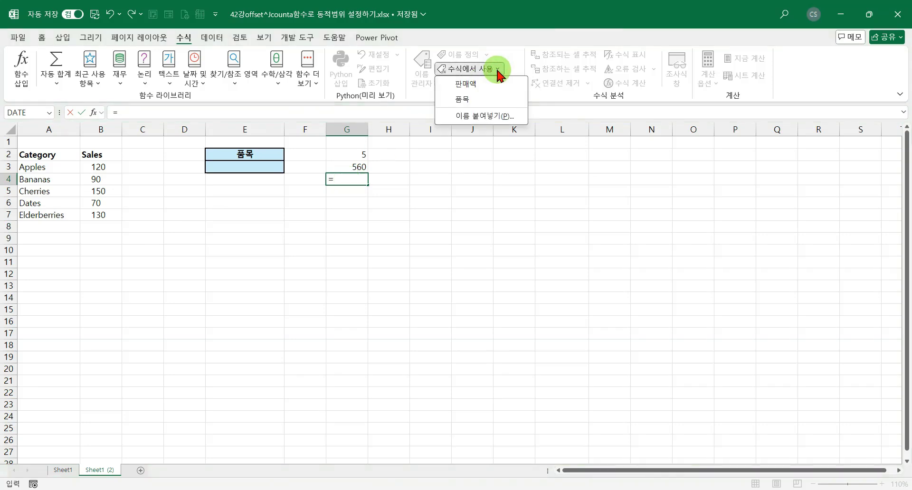
{"action": "left_click", "coordinate": [468, 99]}
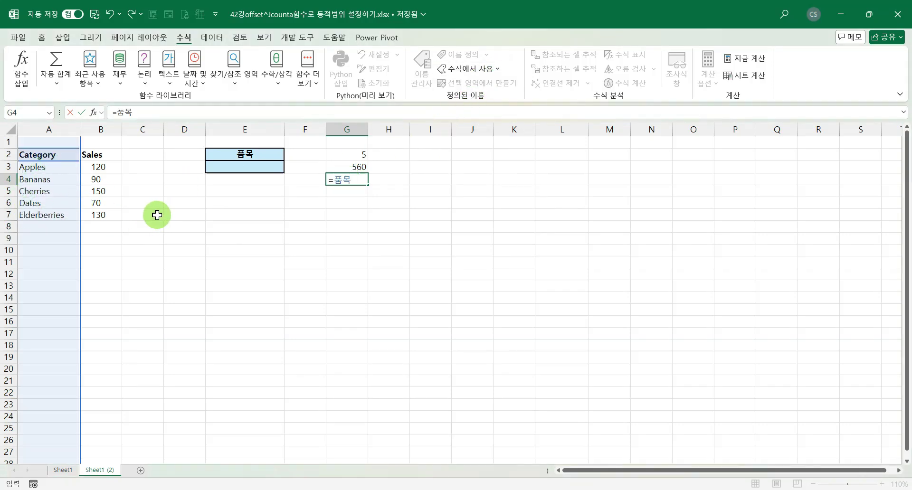
{"action": "key", "text": "Return"}
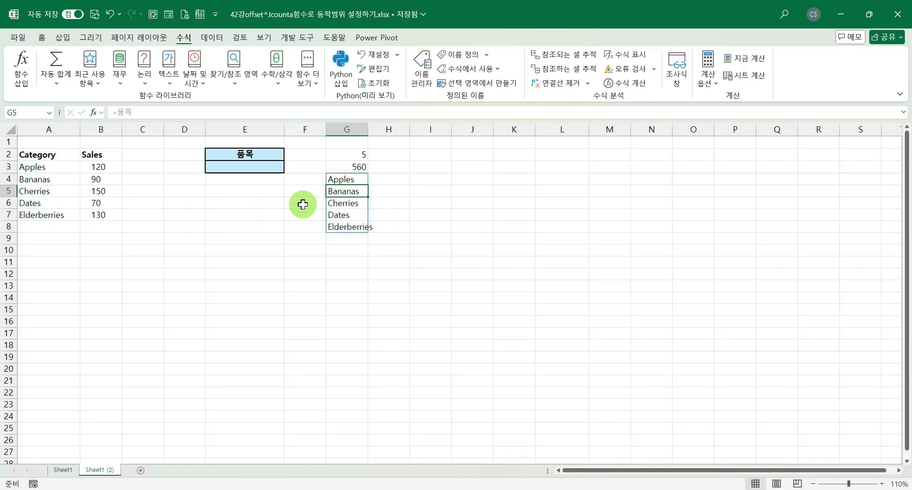
Enter the formula =판매액 in H4, pasting in the defined name.
{"action": "left_click", "coordinate": [388, 181]}
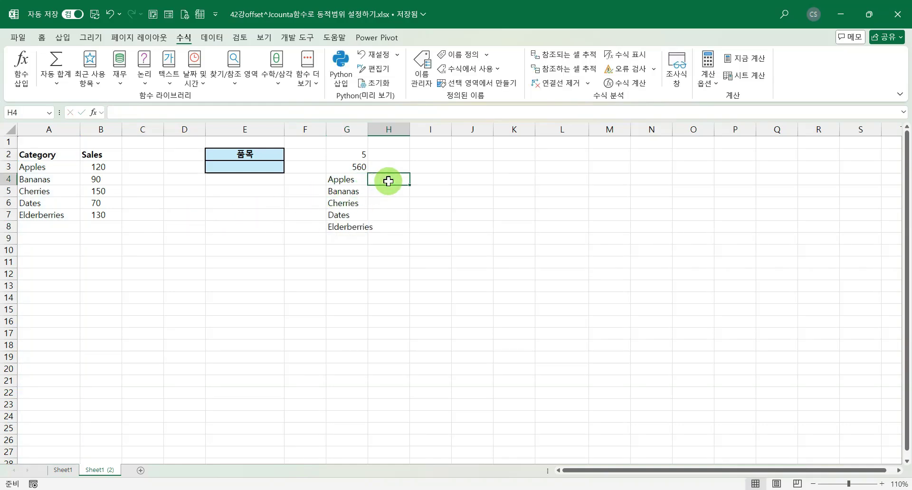
{"action": "type", "text": "="}
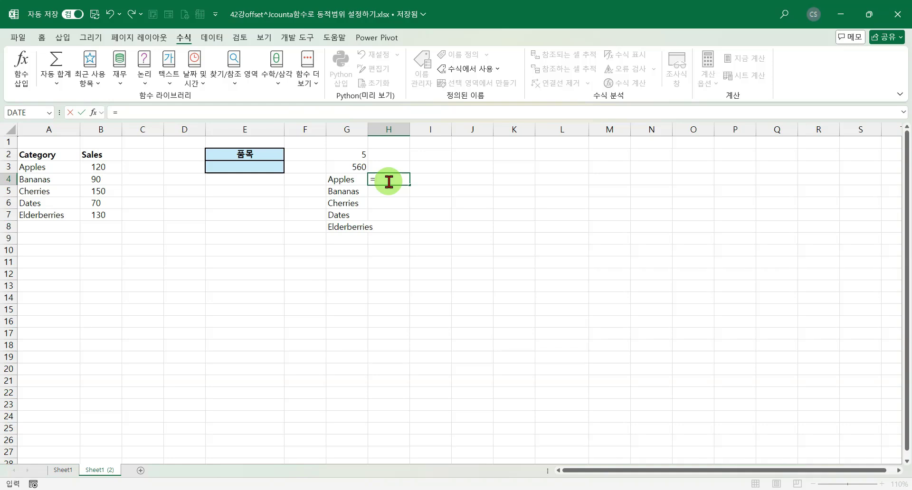
{"action": "key", "text": "F3"}
{"action": "left_click", "coordinate": [506, 181]}
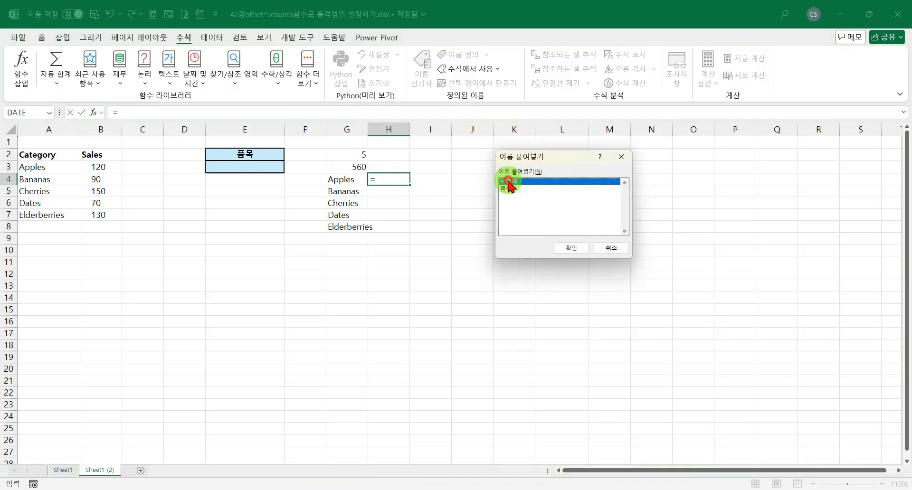
{"action": "left_click", "coordinate": [567, 248]}
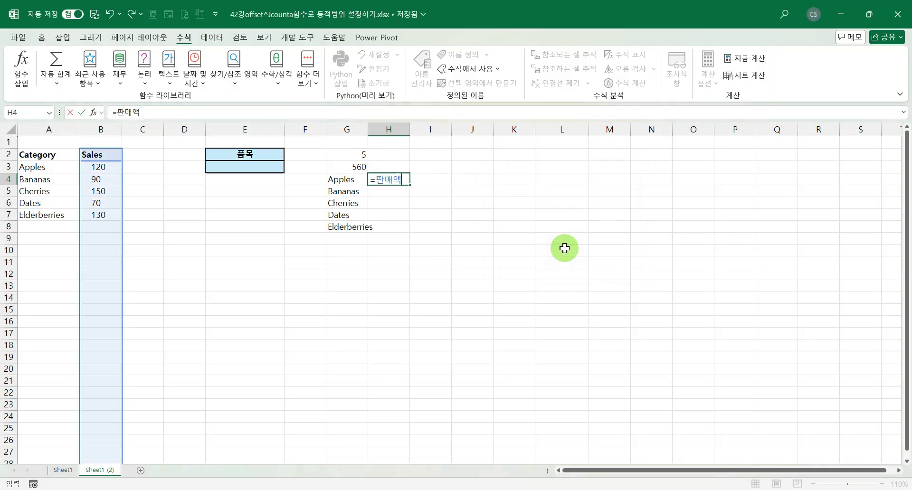
{"action": "key", "text": "Return"}
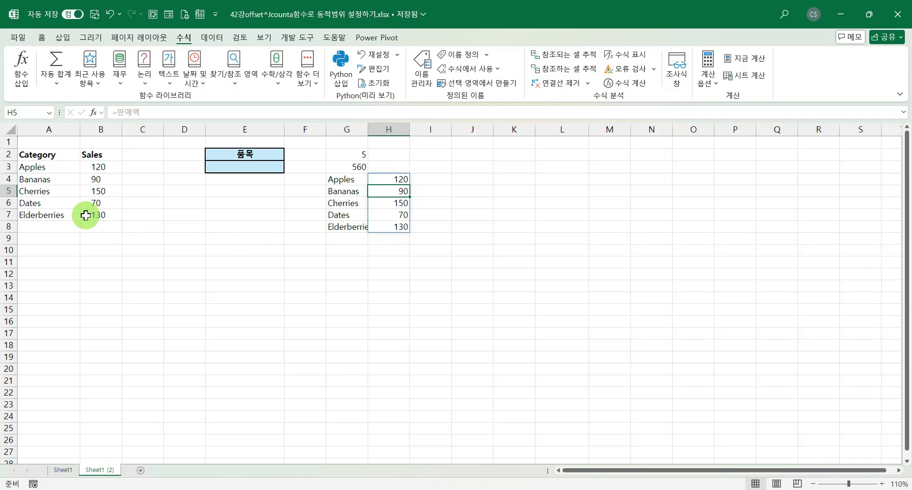
Append the category 사과 with sales of 100 to the table in A8:B8.
{"action": "left_click", "coordinate": [38, 230]}
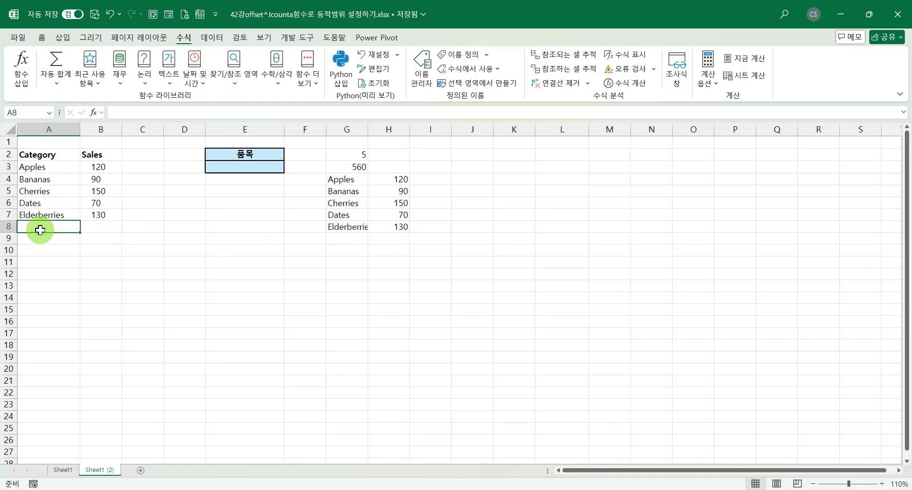
{"action": "type", "text": "tk사과"}
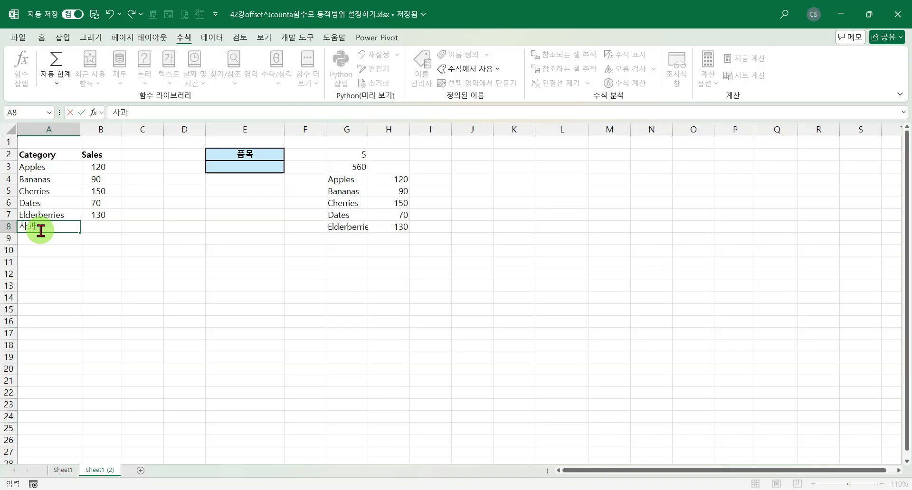
{"action": "key", "text": "Tab"}
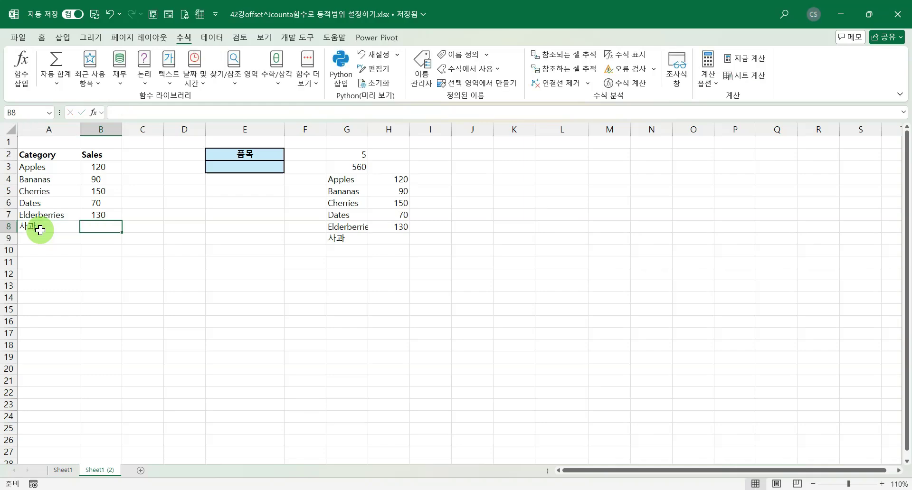
{"action": "type", "text": "100"}
{"action": "key", "text": "Return"}
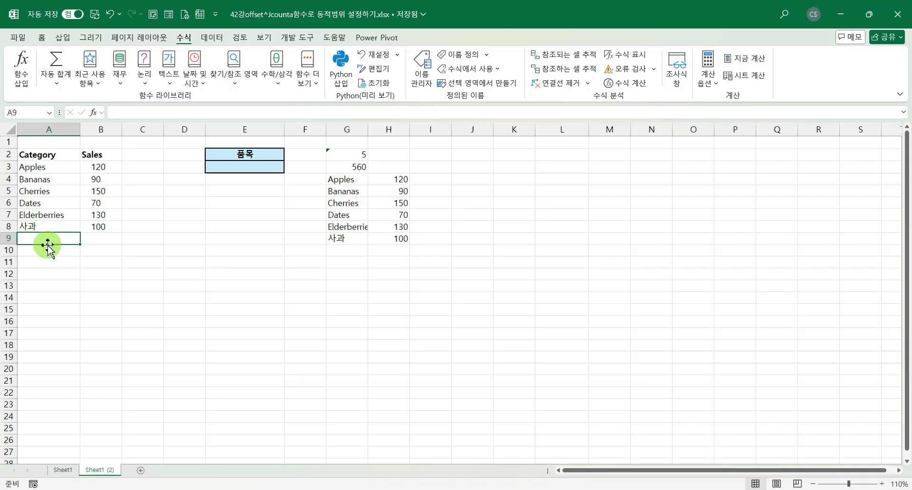
Append the category 배 with sales of 200 to the table in A9:B9.
{"action": "type", "text": "배"}
{"action": "key", "text": "Tab"}
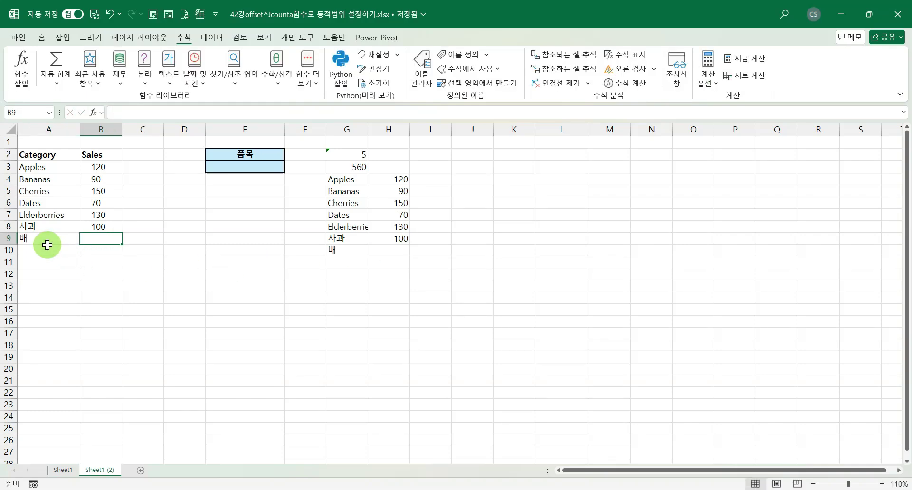
{"action": "type", "text": "200"}
{"action": "key", "text": "Return"}
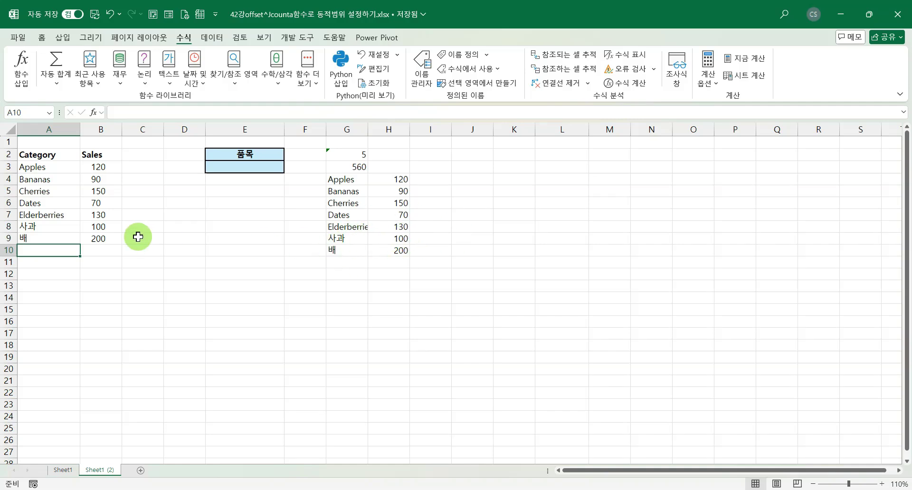
Clear the added 사과 and 배 rows from A8:B9.
{"action": "left_click_drag", "start_coordinate": [52, 227], "coordinate": [99, 243]}
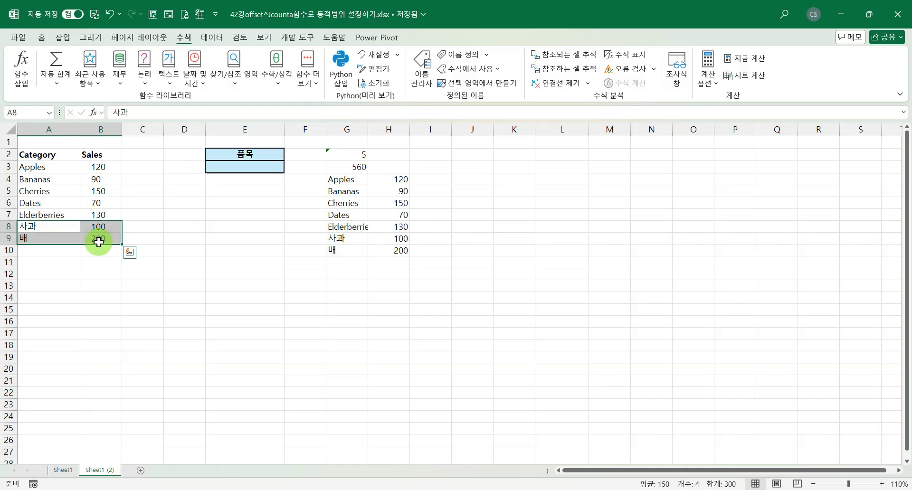
{"action": "key", "text": "Delete"}
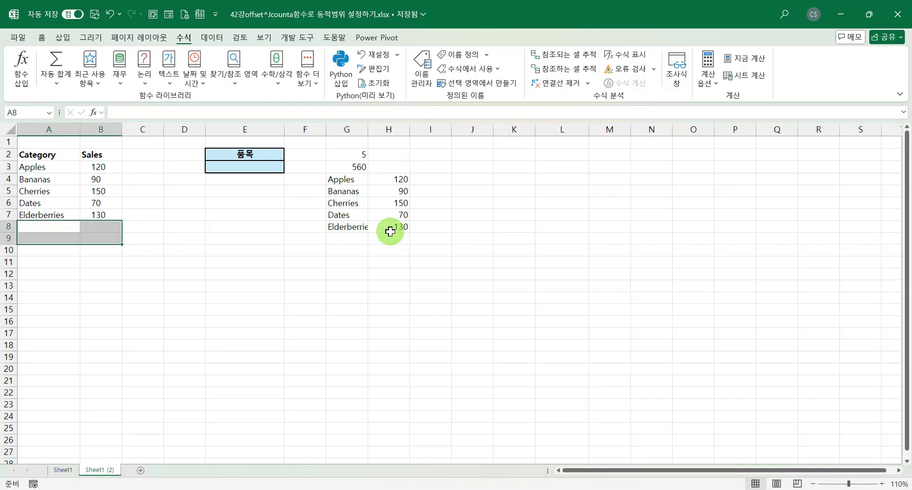
{"action": "left_click", "coordinate": [310, 283]}
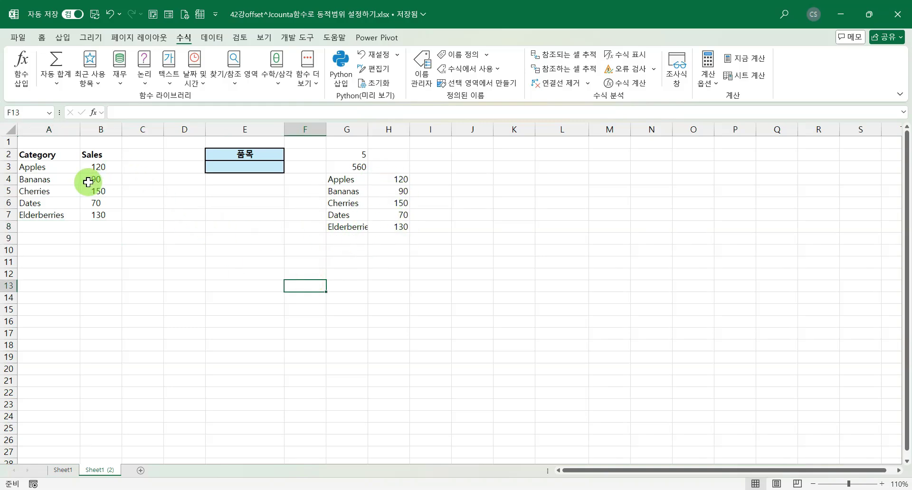
Clear the Bananas row in A4:B4 and inspect the matching spilled cells G5:H5.
{"action": "left_click_drag", "start_coordinate": [29, 179], "coordinate": [95, 180]}
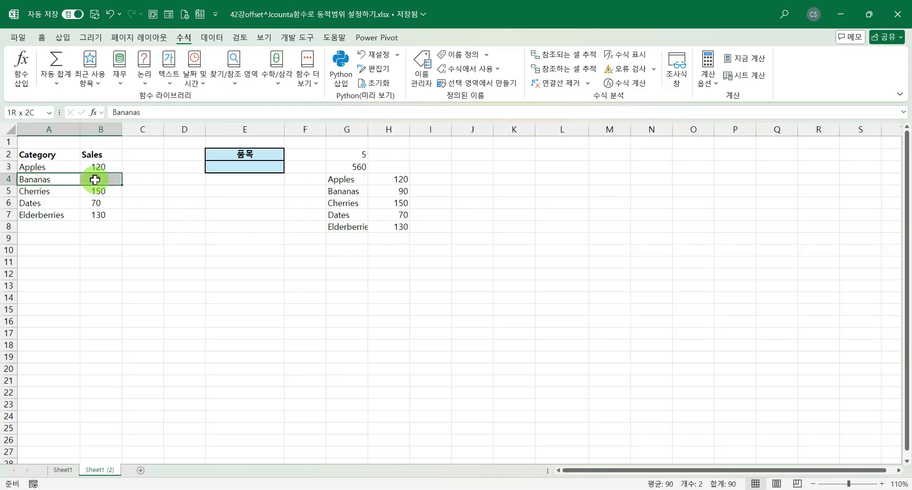
{"action": "key", "text": "Delete"}
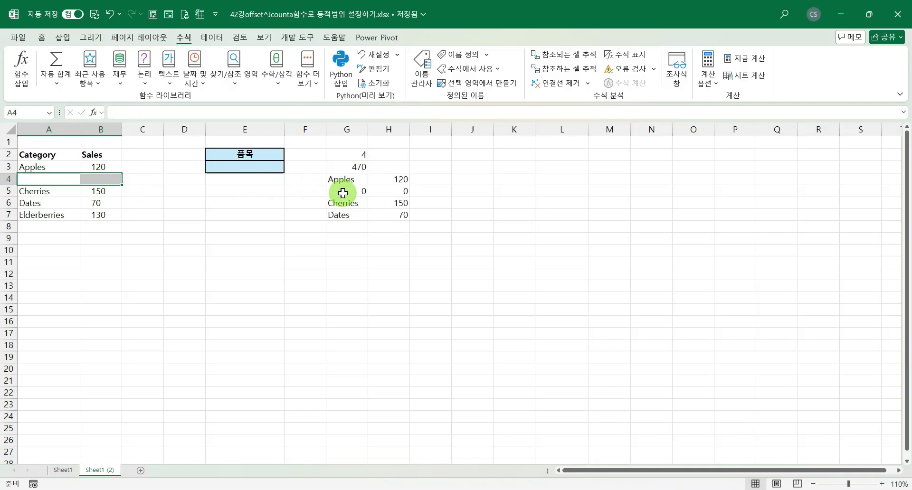
{"action": "left_click", "coordinate": [366, 190]}
{"action": "left_click_drag", "start_coordinate": [369, 189], "coordinate": [386, 189]}
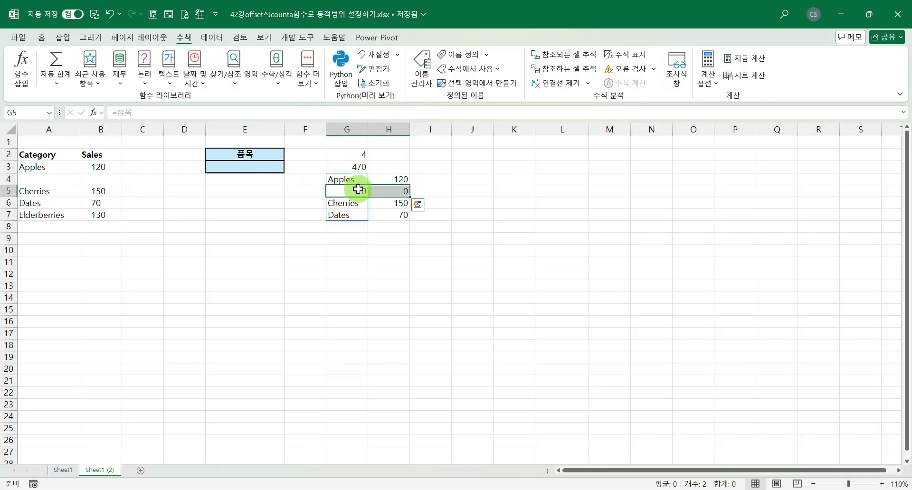
{"action": "left_click", "coordinate": [344, 193]}
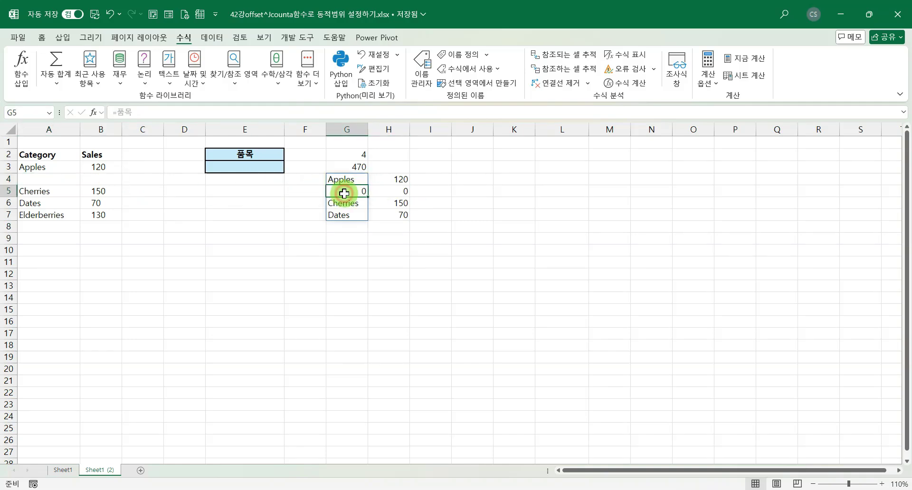
Check which cells the 판매액 reference covers in the name manager, closing it again without changes.
{"action": "left_click", "coordinate": [420, 70]}
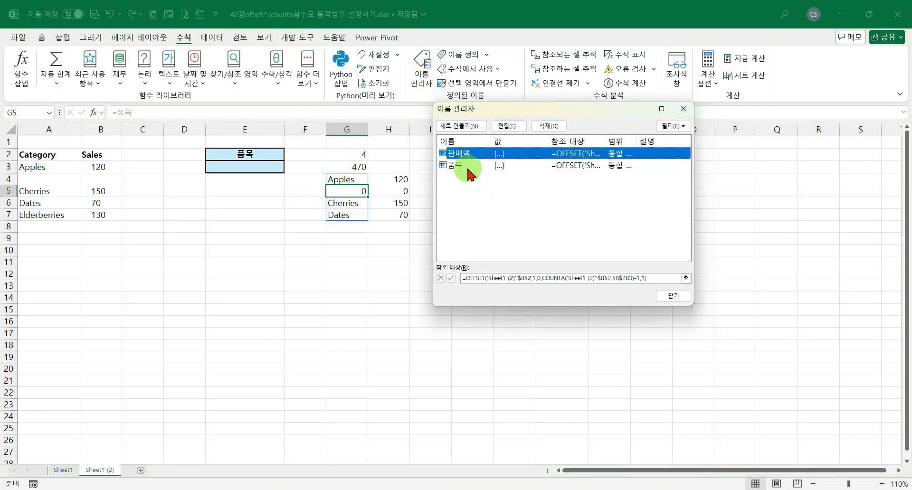
{"action": "left_click", "coordinate": [477, 280]}
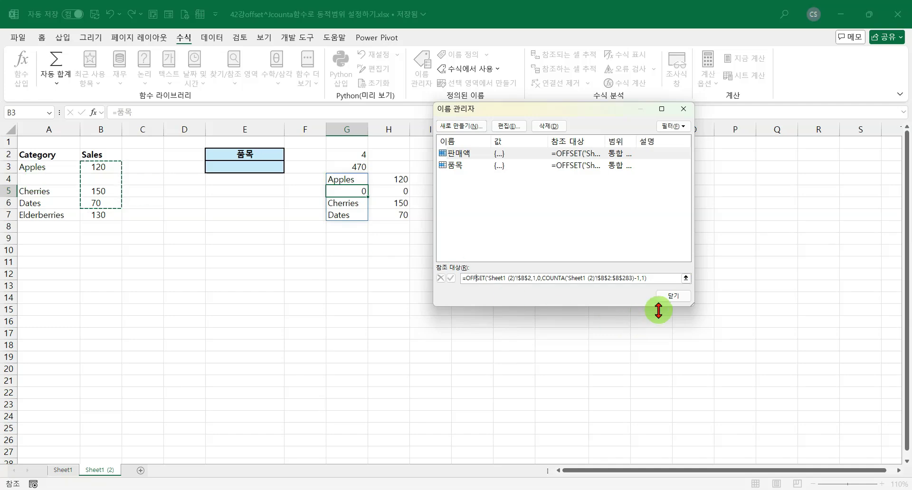
{"action": "left_click", "coordinate": [674, 296]}
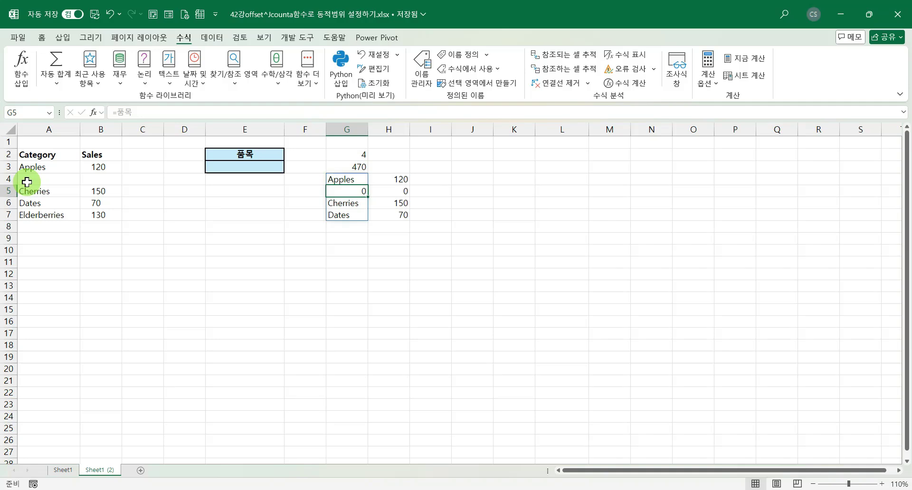
Undo the clearing of the Bananas row and review the defined names in the name manager.
{"action": "key", "text": "ctrl+z"}
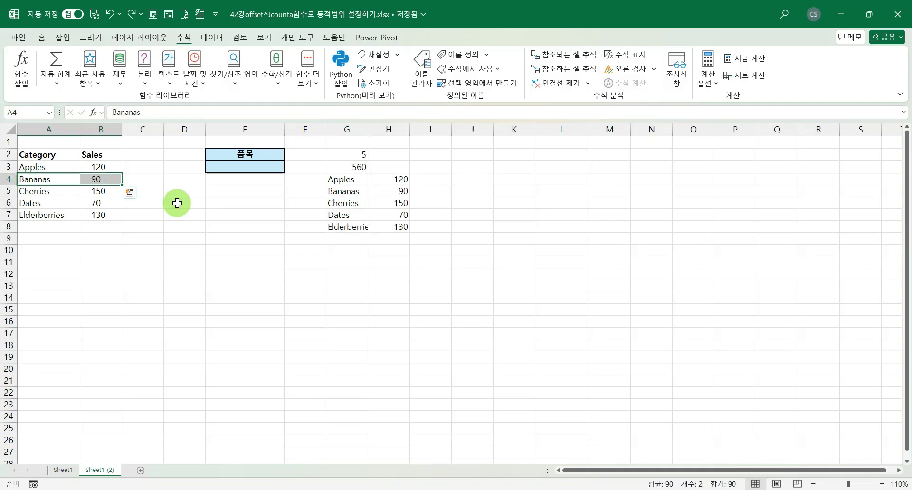
{"action": "left_click", "coordinate": [199, 217]}
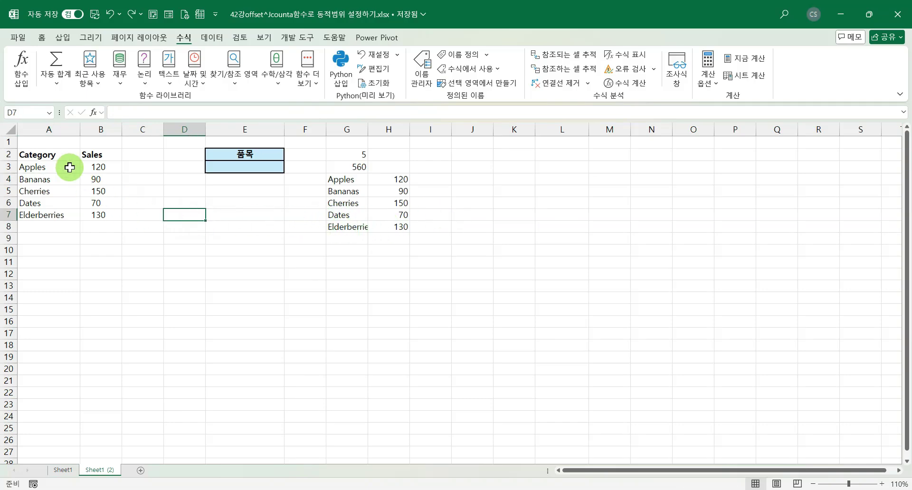
{"action": "left_click", "coordinate": [421, 71]}
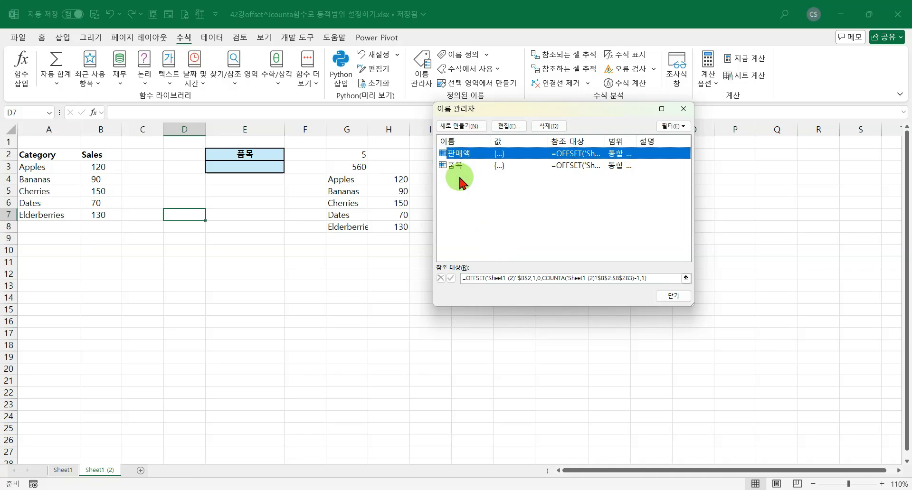
{"action": "left_click", "coordinate": [675, 297]}
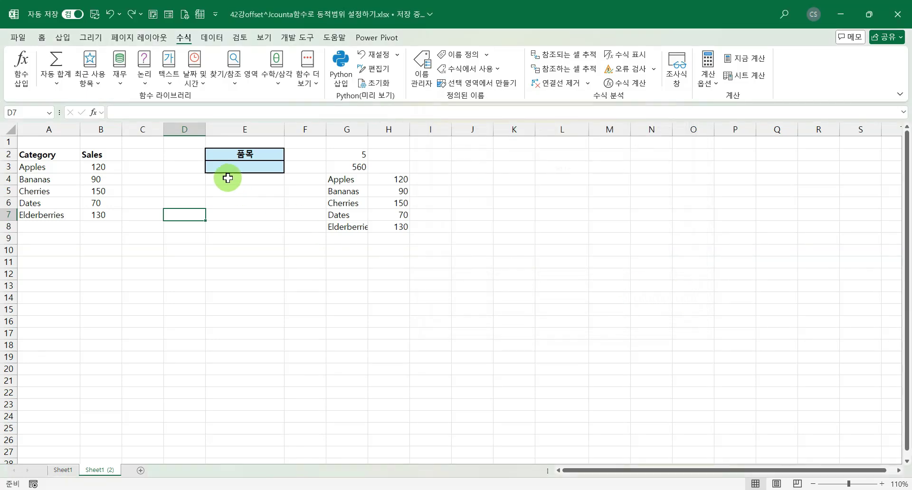
Apply list (목록) data validation to E3 with the defined name =품목 as source, and open the cell's list of choices.
{"action": "left_click", "coordinate": [227, 166]}
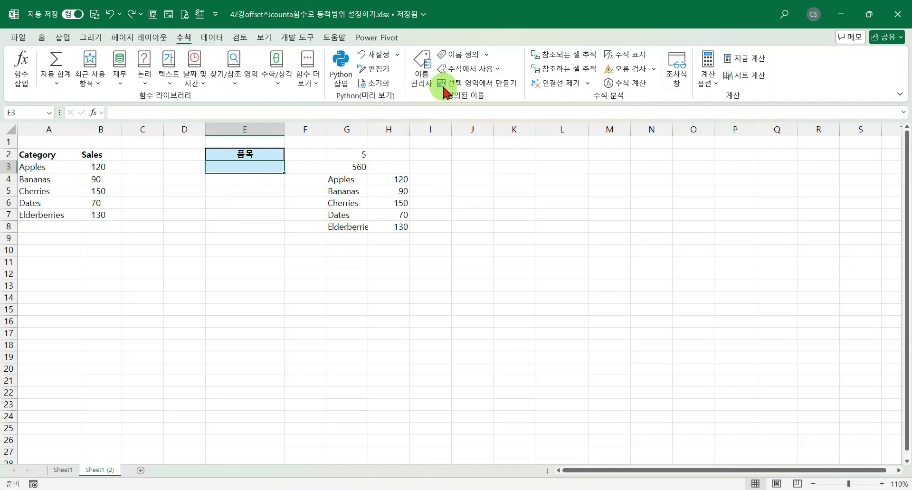
{"action": "left_click", "coordinate": [212, 38]}
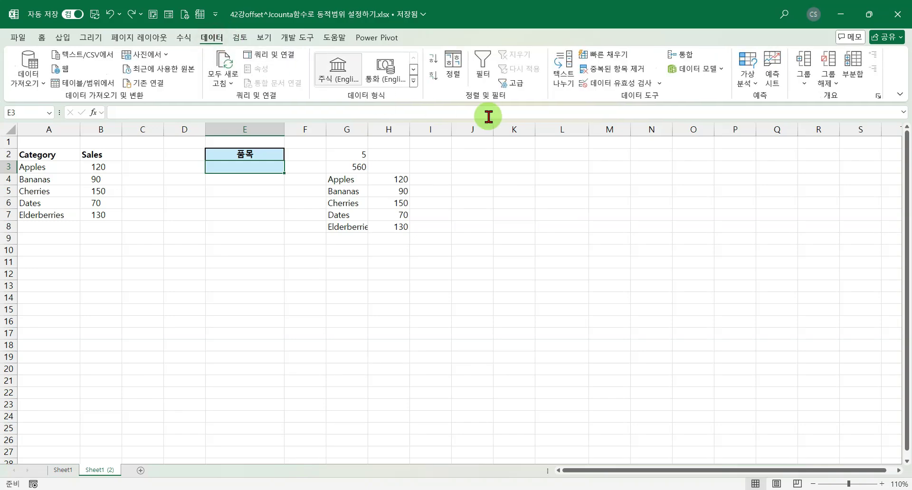
{"action": "left_click", "coordinate": [619, 83]}
{"action": "left_click", "coordinate": [534, 178]}
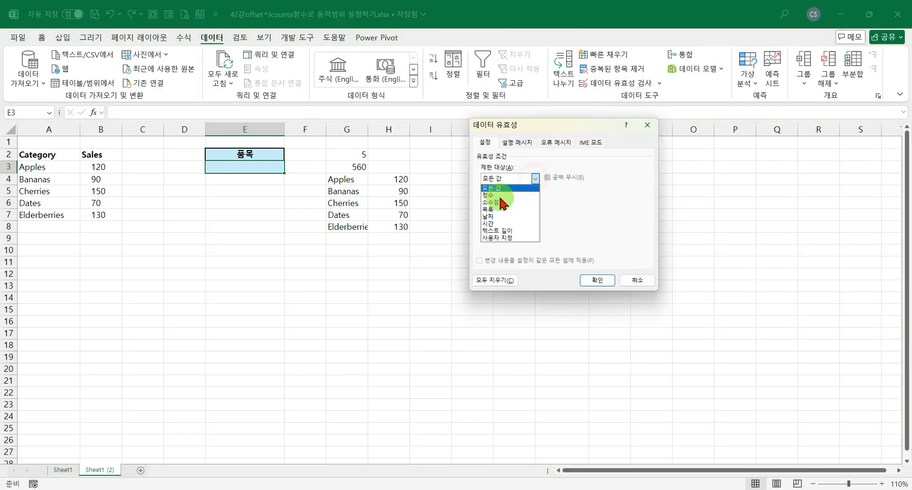
{"action": "left_click", "coordinate": [503, 209]}
{"action": "left_click", "coordinate": [492, 224]}
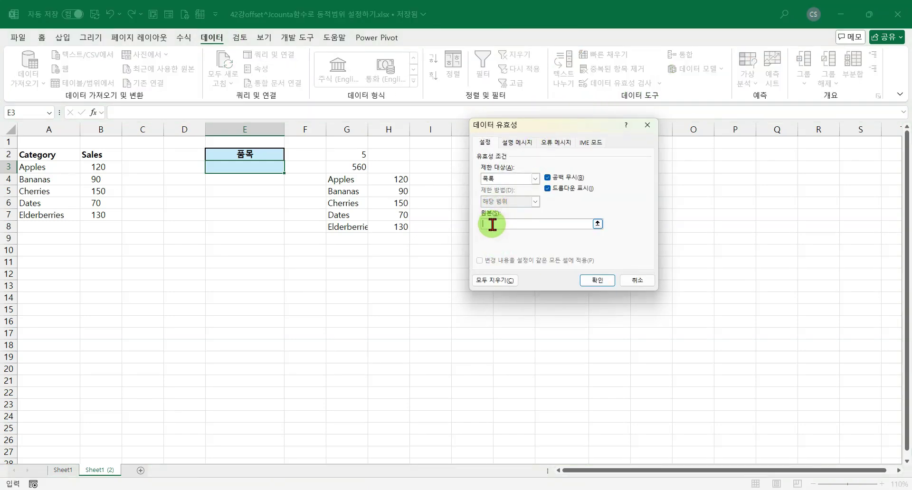
{"action": "key", "text": "F3"}
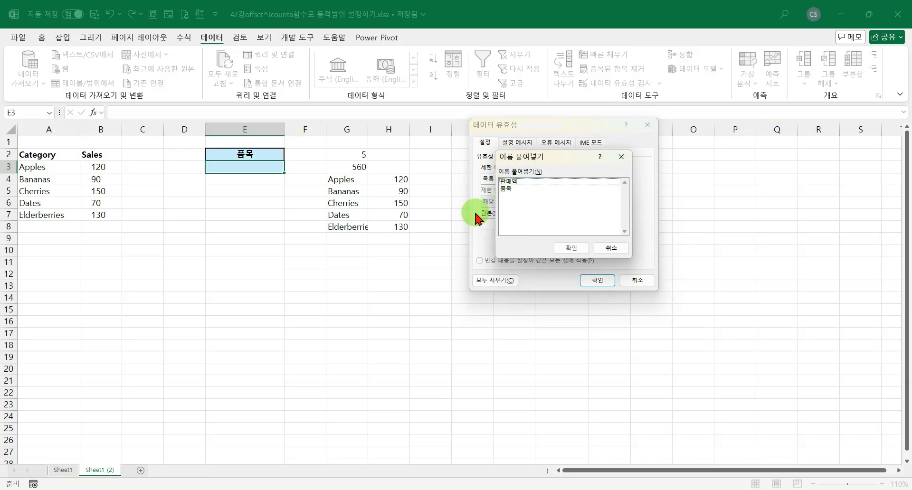
{"action": "left_click", "coordinate": [510, 190]}
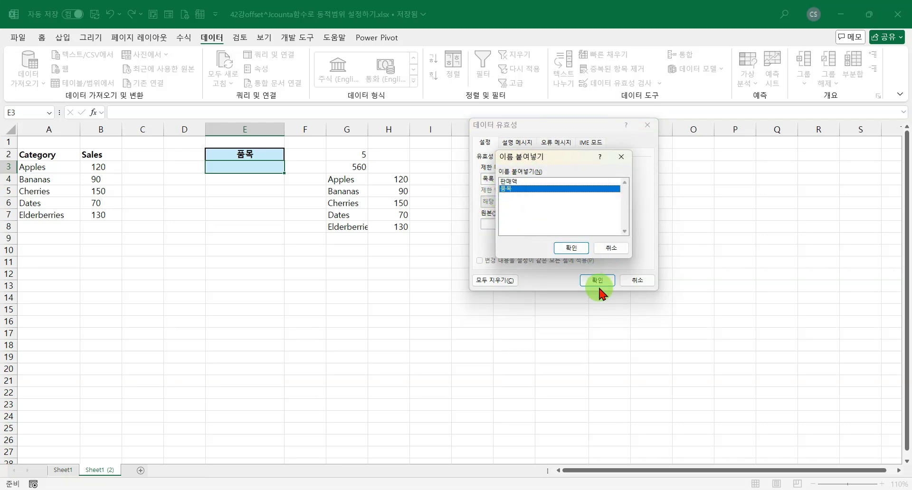
{"action": "left_click", "coordinate": [572, 249]}
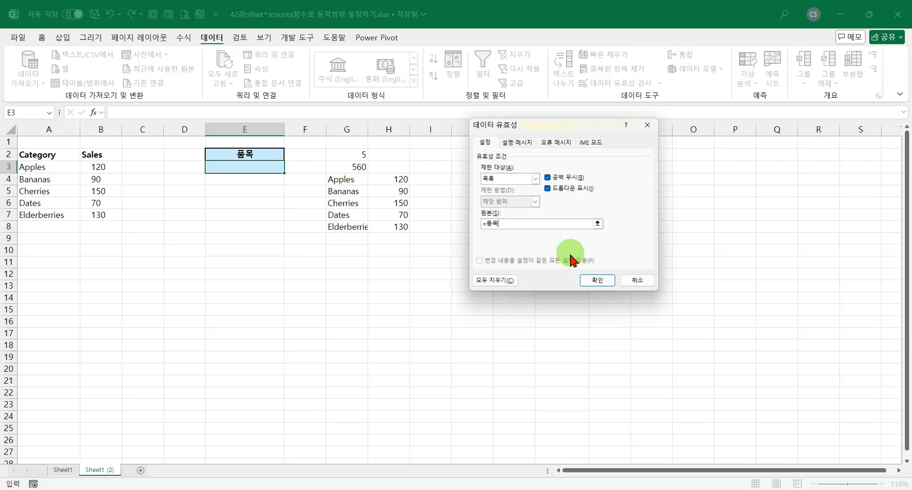
{"action": "left_click", "coordinate": [598, 280]}
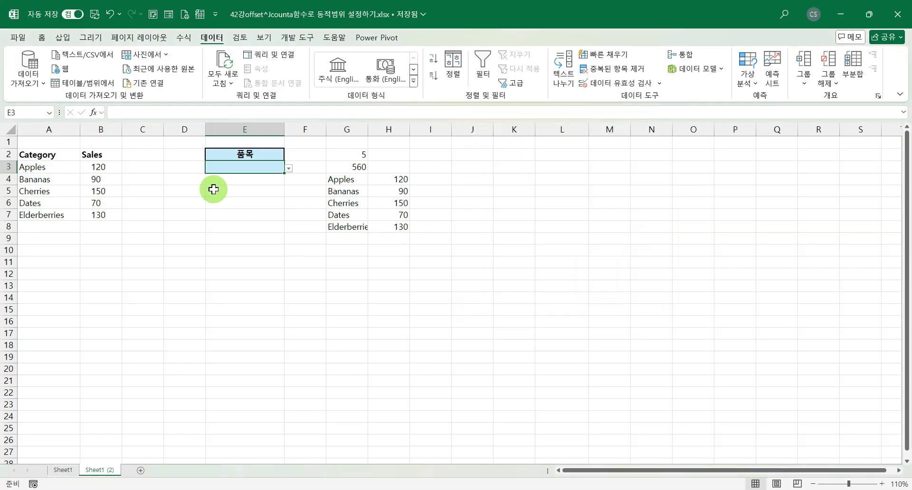
{"action": "left_click", "coordinate": [289, 168]}
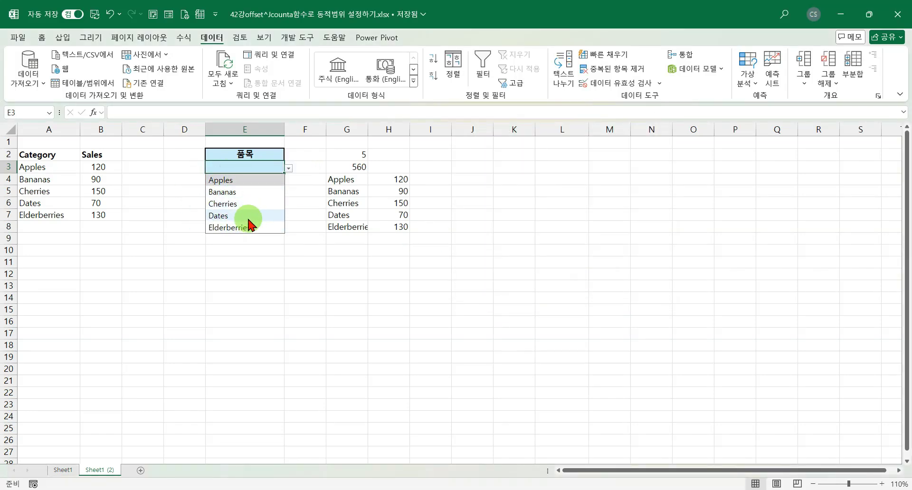
Add the categories 사과 and 배 in A8 and A9, without sales values.
{"action": "left_click", "coordinate": [53, 228]}
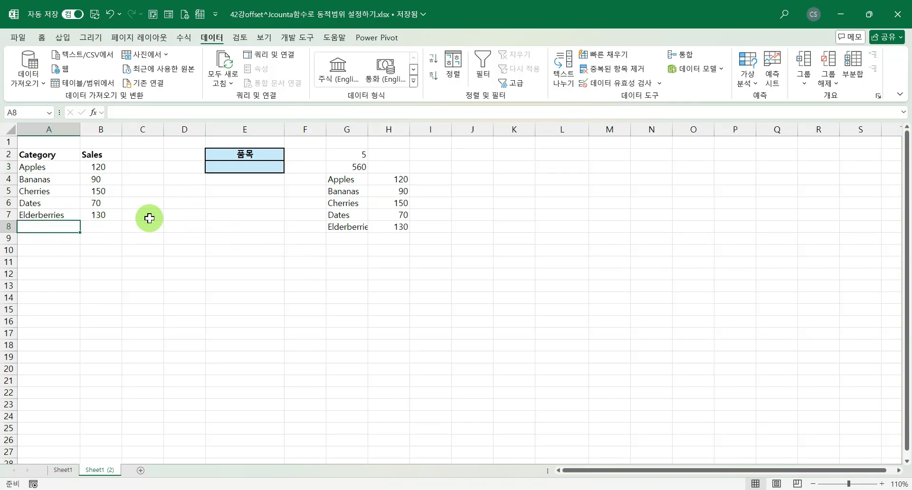
{"action": "type", "text": "사고"}
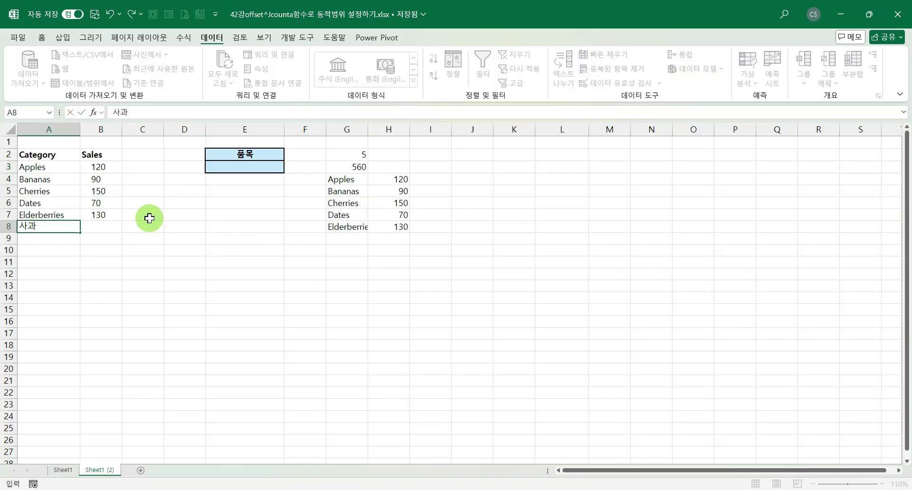
{"action": "key", "text": "Return"}
{"action": "type", "text": "배"}
{"action": "key", "text": "Return"}
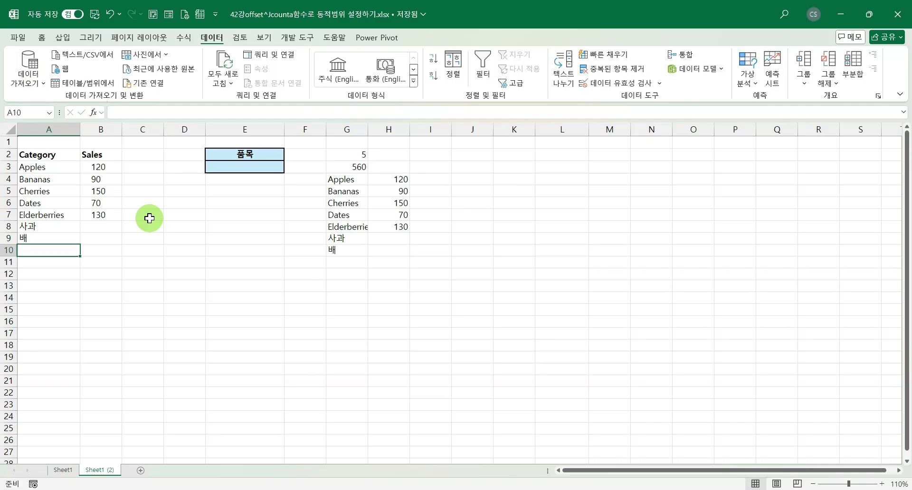
Check E3's list of choices for the added categories and close it.
{"action": "left_click", "coordinate": [254, 170]}
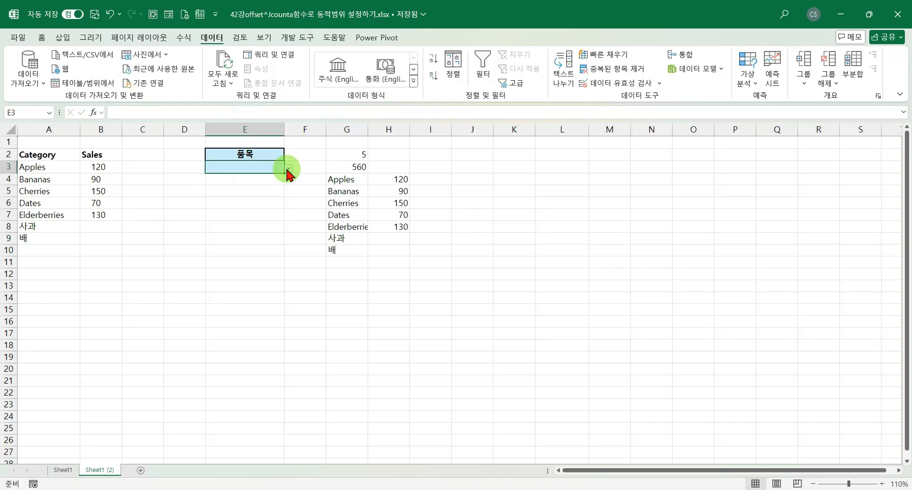
{"action": "left_click", "coordinate": [288, 169]}
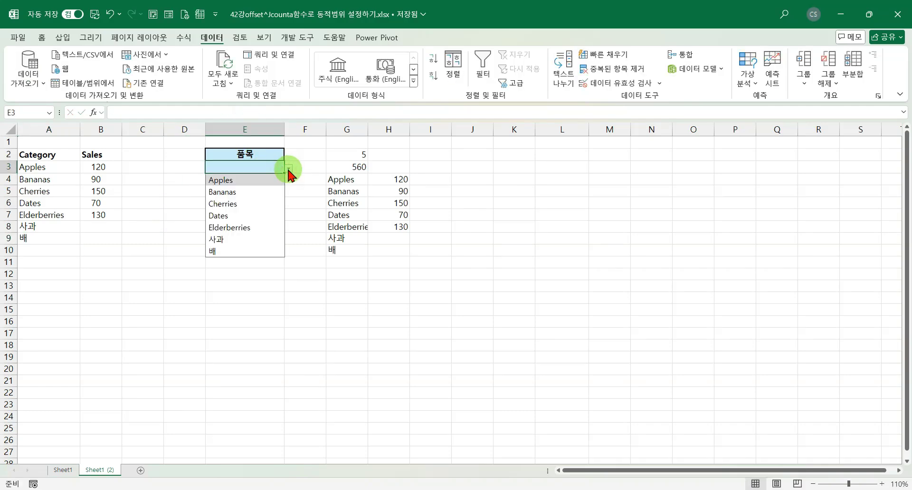
{"action": "left_click", "coordinate": [289, 171]}
Clear the added categories from A8:A9 and recheck the list of choices in E3.
{"action": "left_click_drag", "start_coordinate": [35, 223], "coordinate": [42, 238]}
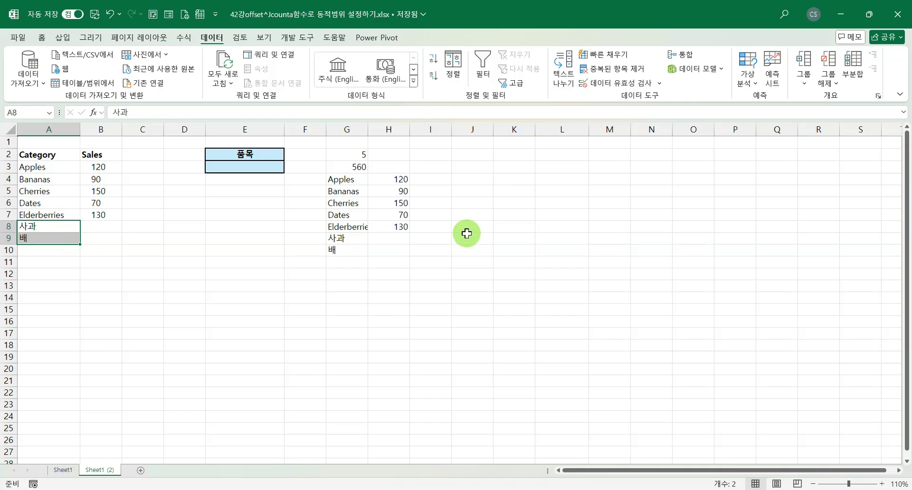
{"action": "left_click", "coordinate": [259, 167]}
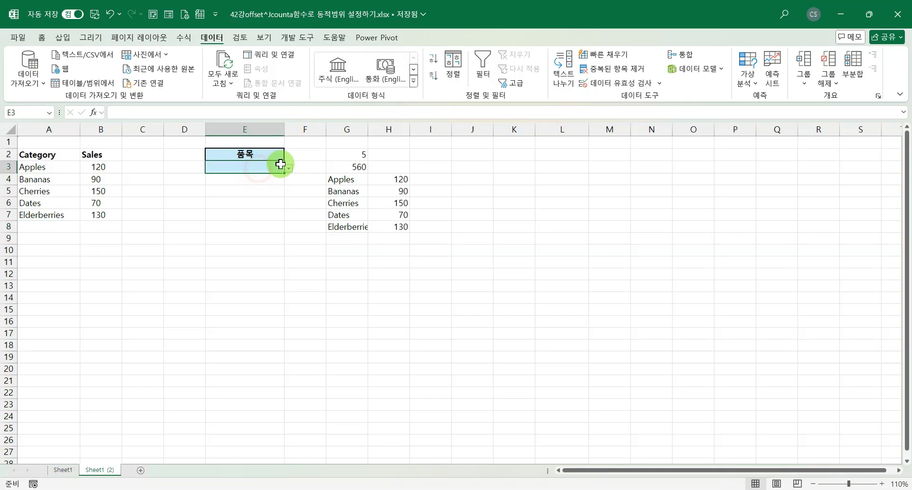
{"action": "left_click", "coordinate": [289, 169]}
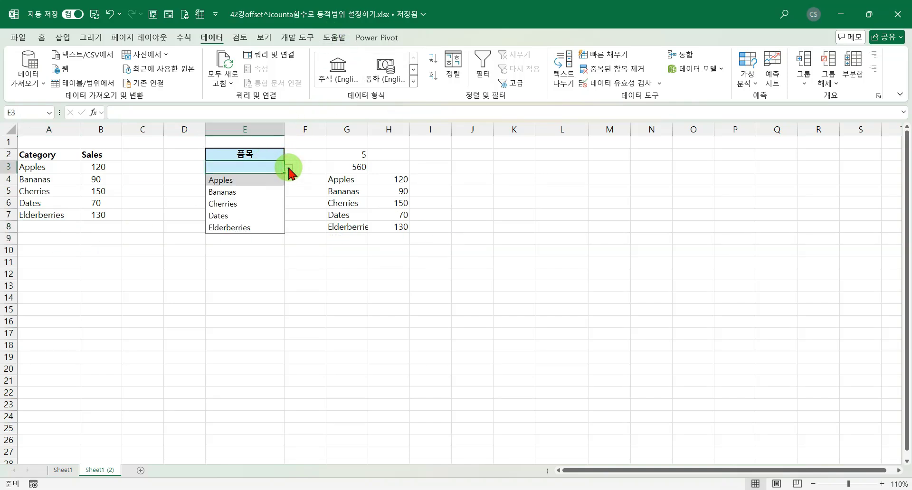
{"action": "left_click", "coordinate": [289, 168]}
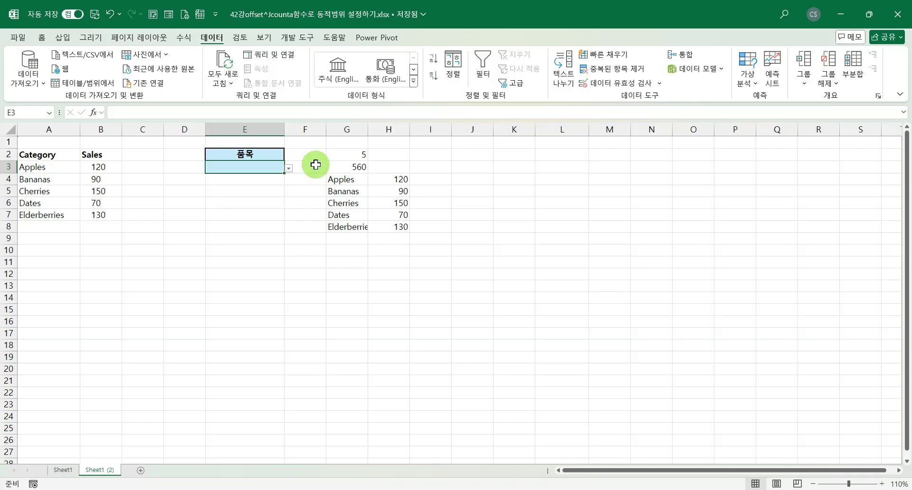
{"action": "left_click", "coordinate": [245, 230]}
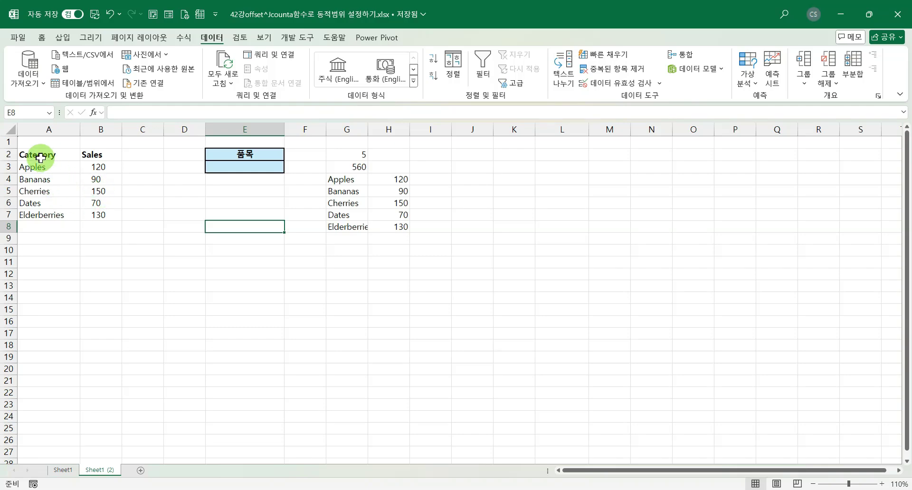
Insert the recommended clustered column chart (묶은 세로 막대형) for A2:B7 and place it below the data, from about row 12.
{"action": "left_click_drag", "start_coordinate": [40, 158], "coordinate": [88, 214]}
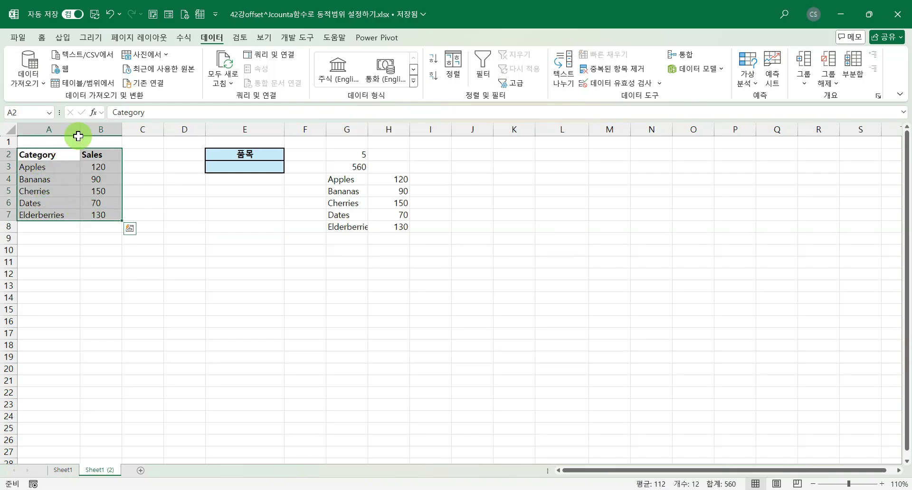
{"action": "left_click", "coordinate": [63, 38]}
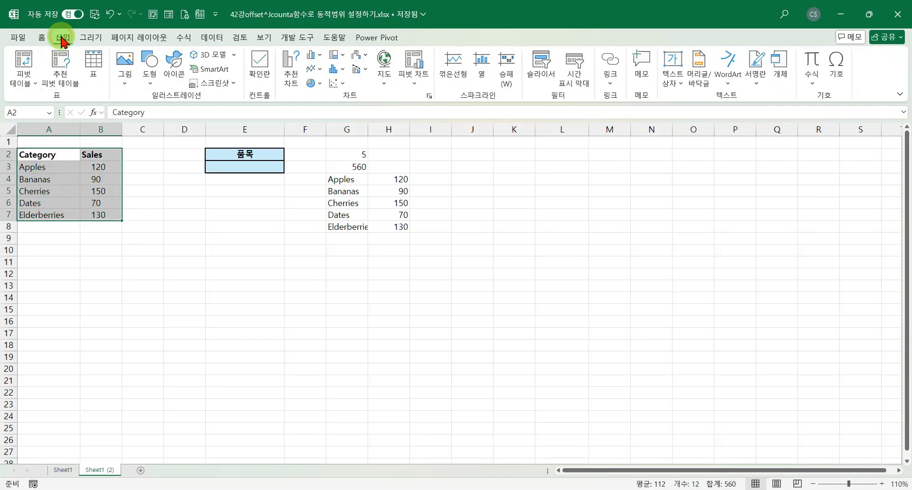
{"action": "left_click", "coordinate": [295, 76]}
{"action": "left_click", "coordinate": [527, 375]}
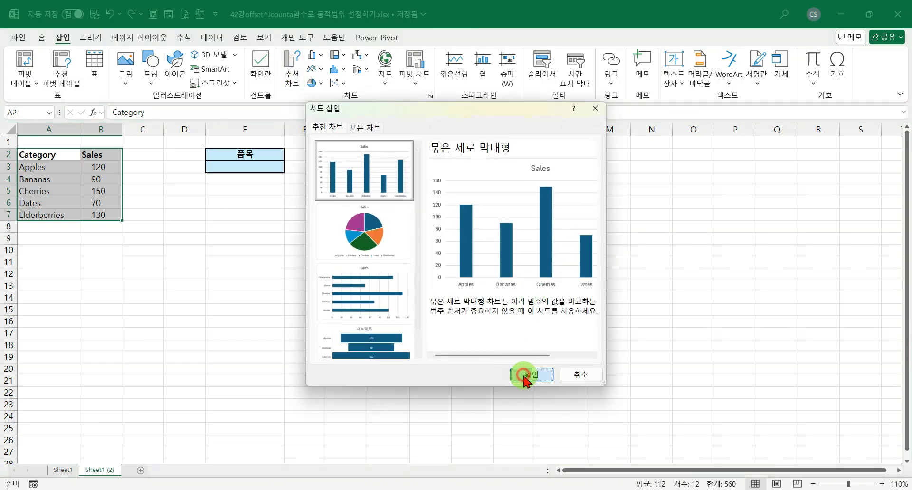
{"action": "left_click_drag", "start_coordinate": [526, 243], "coordinate": [412, 286]}
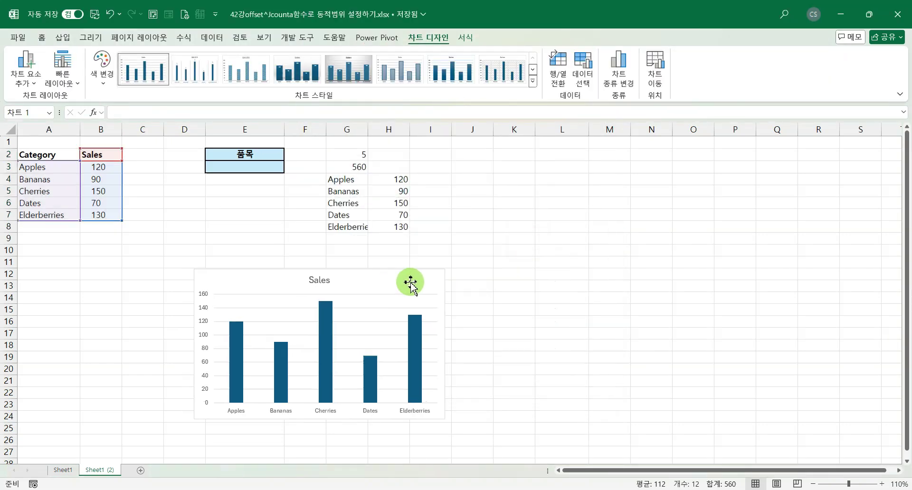
{"action": "left_click", "coordinate": [499, 262]}
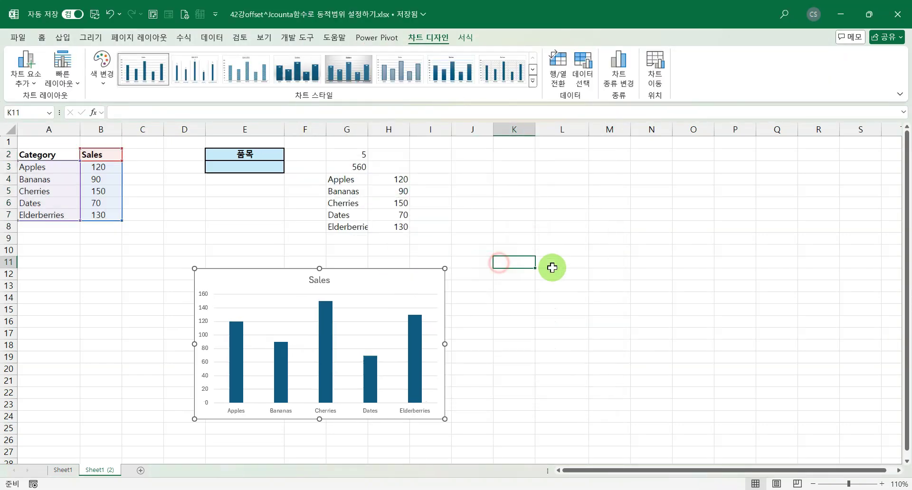
Inspect the Sales series' value reference in the chart's data source and leave it as it is.
{"action": "left_click", "coordinate": [376, 284]}
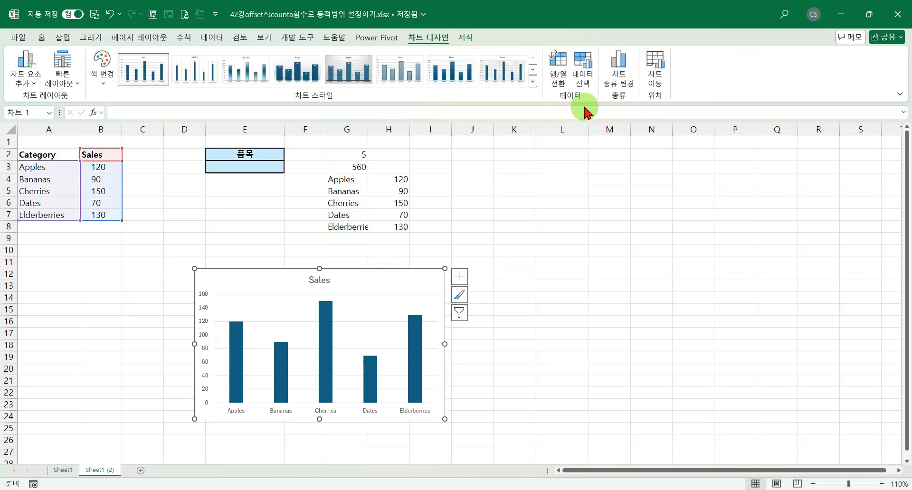
{"action": "left_click", "coordinate": [582, 64]}
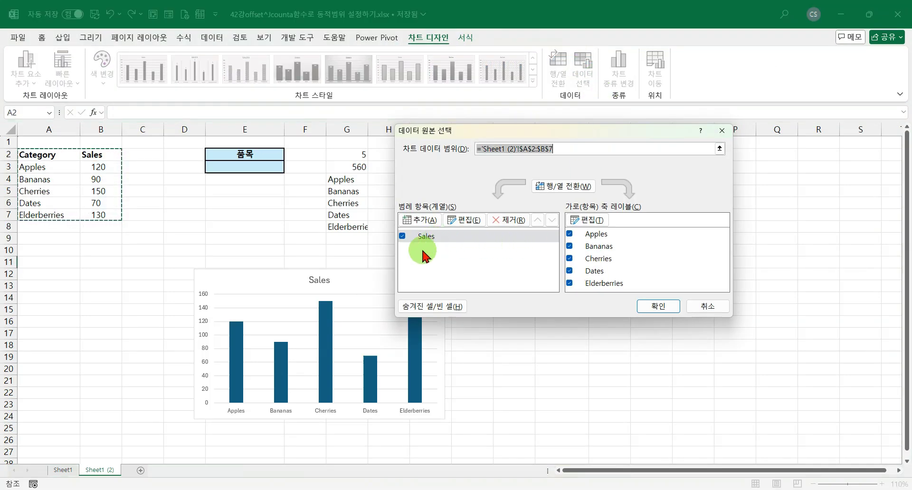
{"action": "left_click", "coordinate": [470, 221]}
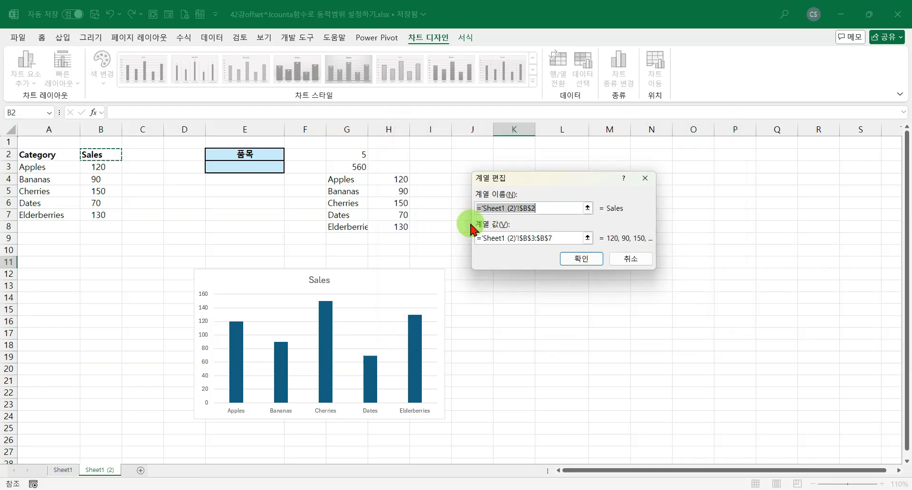
{"action": "left_click", "coordinate": [551, 236]}
{"action": "left_click_drag", "start_coordinate": [545, 240], "coordinate": [487, 242]}
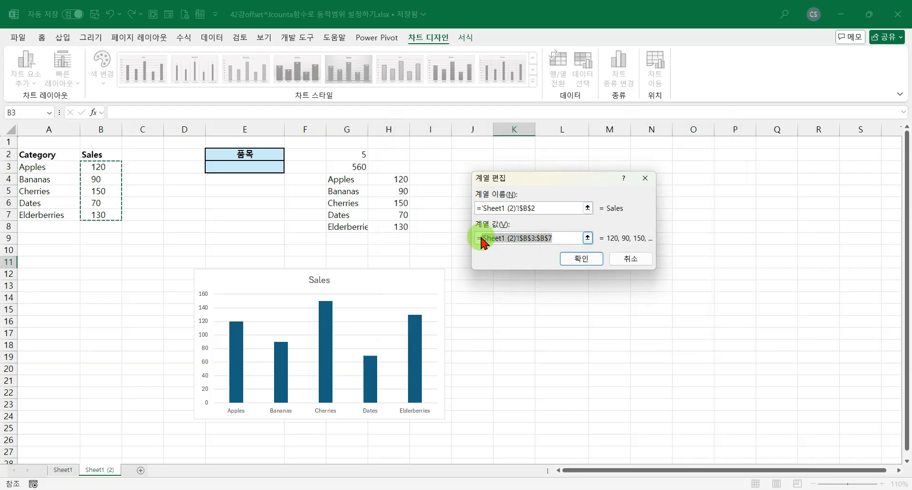
{"action": "left_click", "coordinate": [640, 261]}
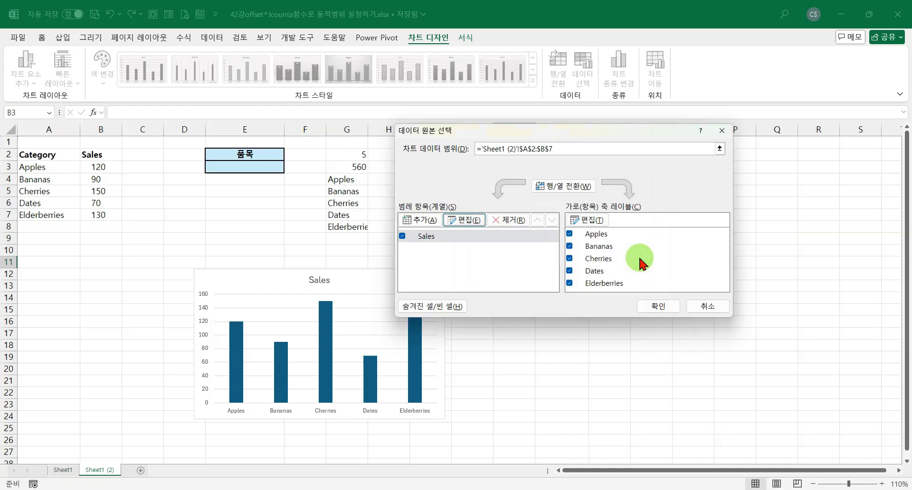
{"action": "left_click", "coordinate": [662, 310]}
Add the category 사과 with a sales value of 100 in A8:B8.
{"action": "left_click", "coordinate": [52, 228]}
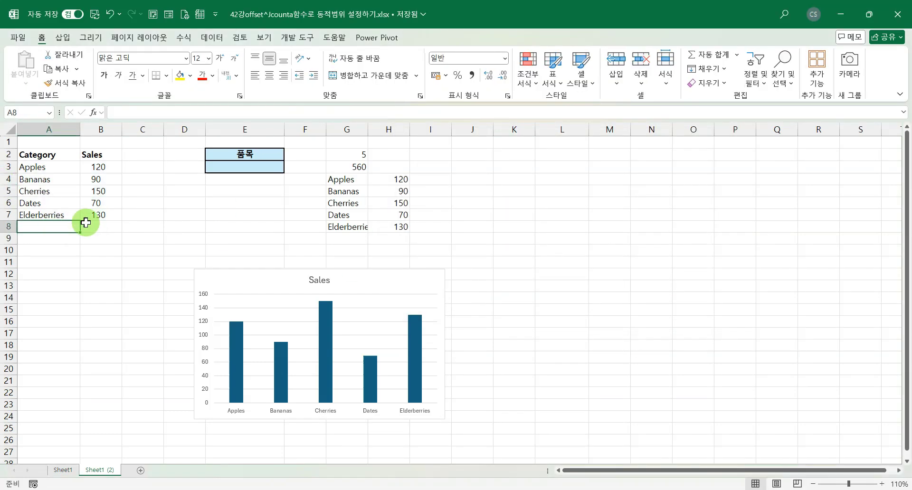
{"action": "type", "text": "사고"}
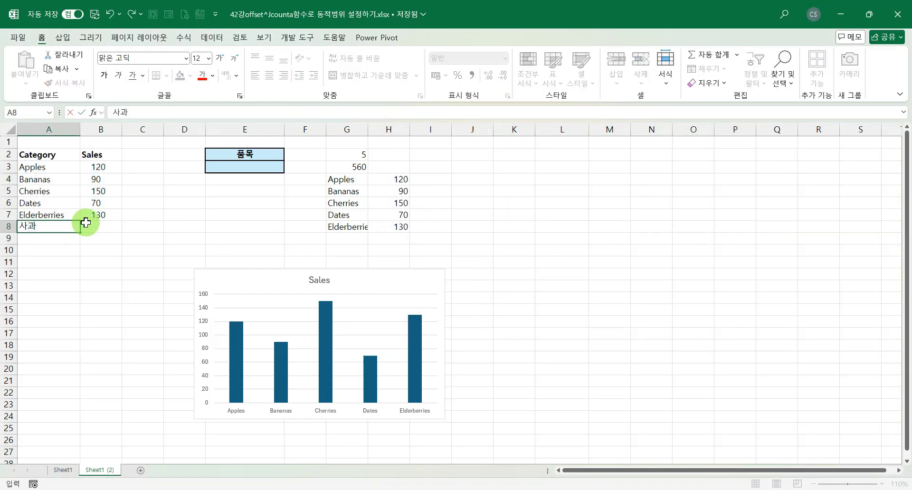
{"action": "left_click", "coordinate": [85, 222]}
{"action": "type", "text": "100"}
{"action": "key", "text": "Return"}
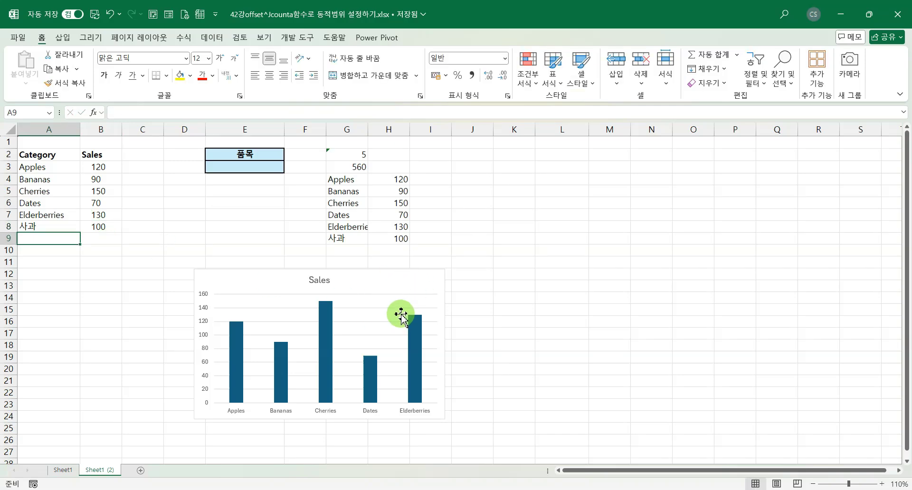
Check which cells the chart covers and clear the added entry from A8:B8.
{"action": "left_click", "coordinate": [402, 285]}
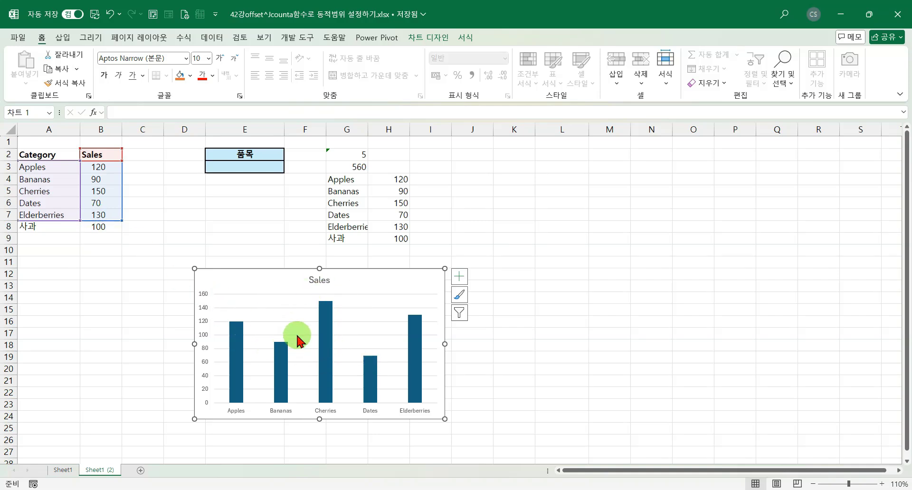
{"action": "key", "text": "Escape"}
{"action": "left_click", "coordinate": [43, 226]}
{"action": "left_click_drag", "start_coordinate": [84, 225], "coordinate": [122, 226]}
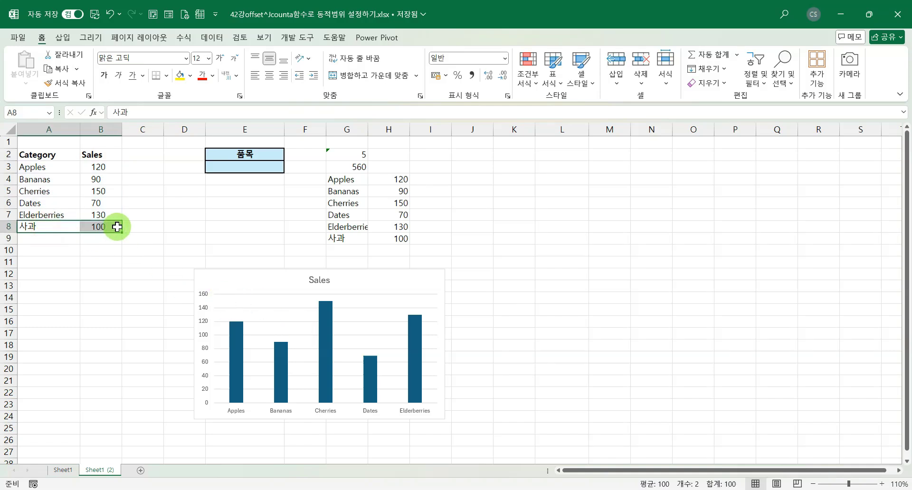
{"action": "key", "text": "Delete"}
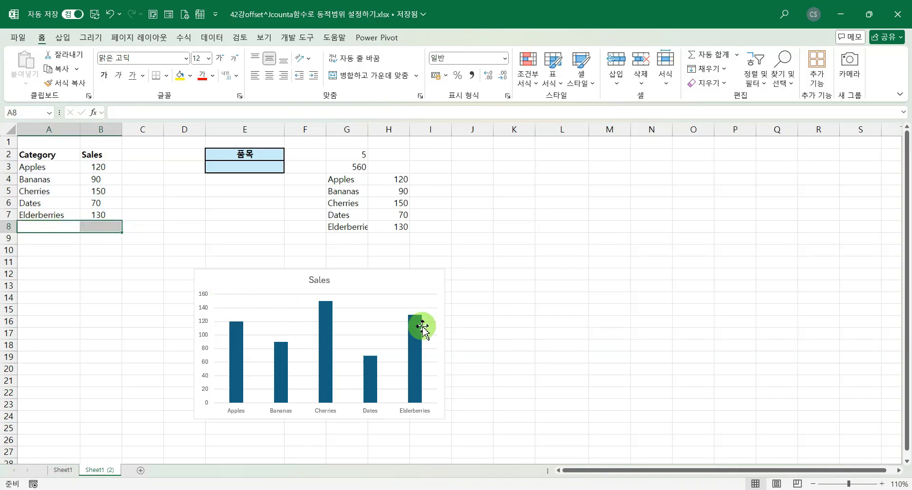
Review the Sales series' references in the chart's data source and remove that series.
{"action": "left_click", "coordinate": [376, 282]}
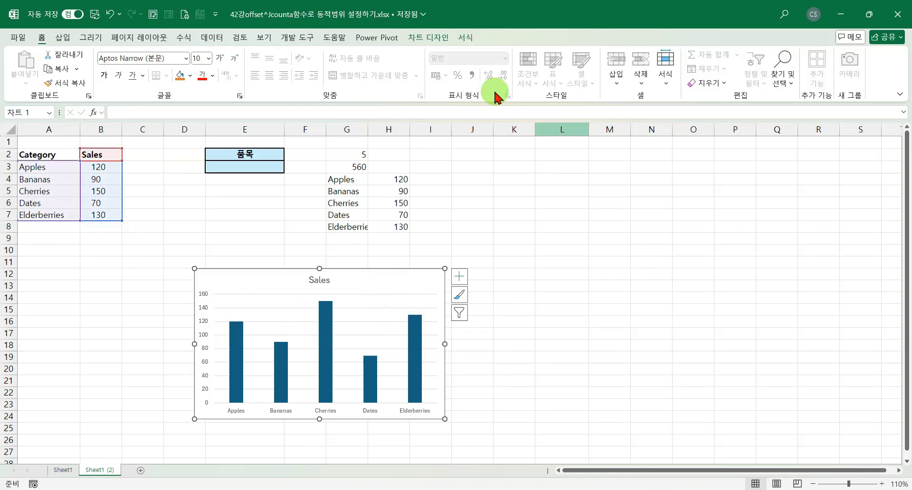
{"action": "left_click", "coordinate": [431, 38]}
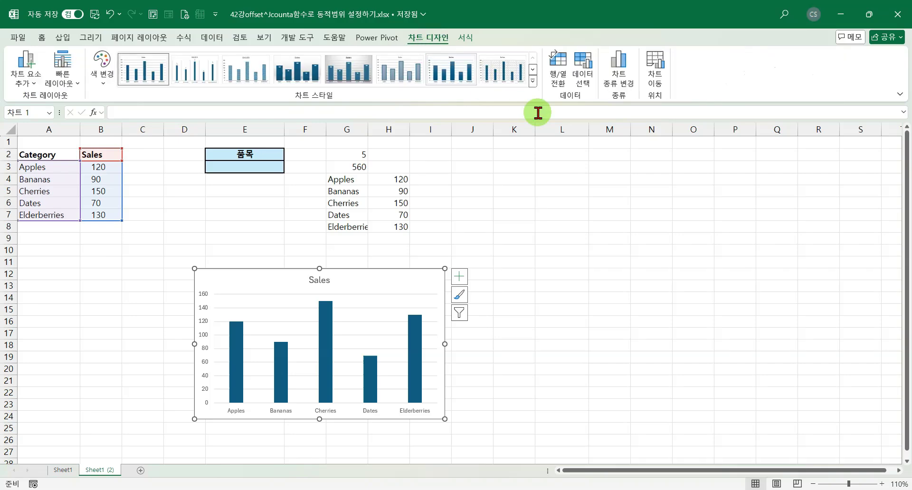
{"action": "left_click", "coordinate": [584, 76]}
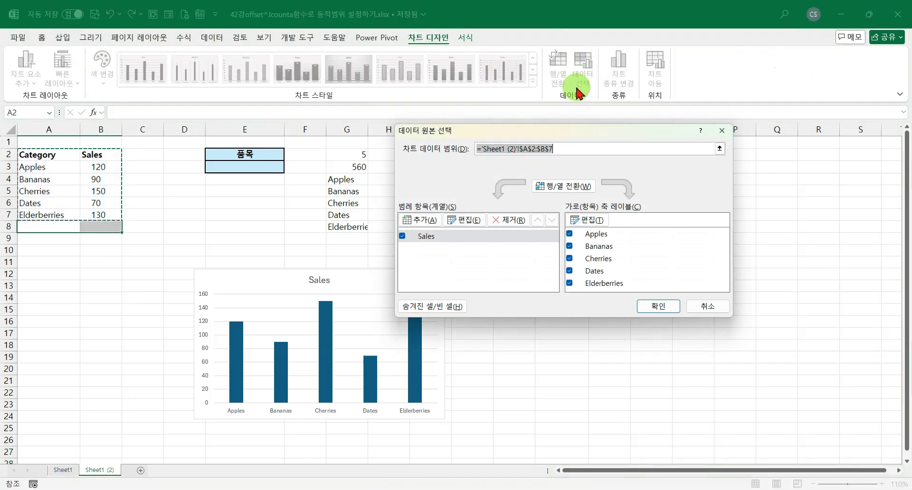
{"action": "left_click", "coordinate": [423, 236]}
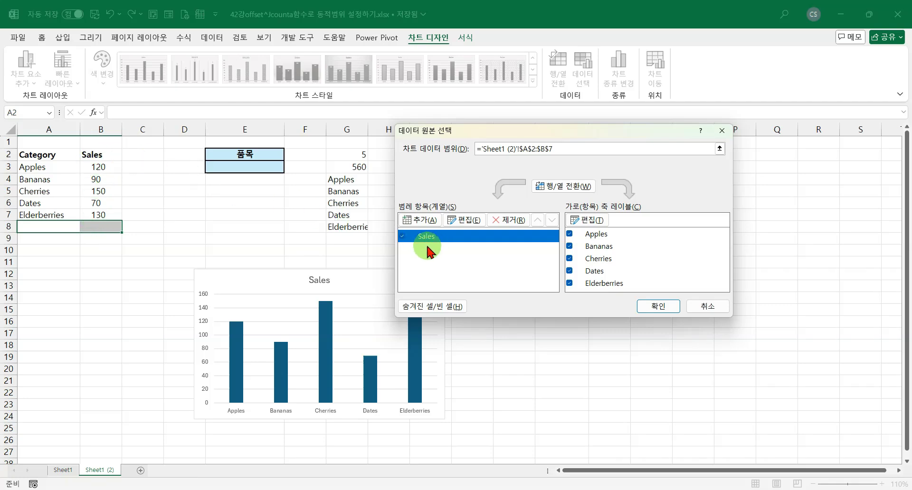
{"action": "left_click", "coordinate": [467, 220]}
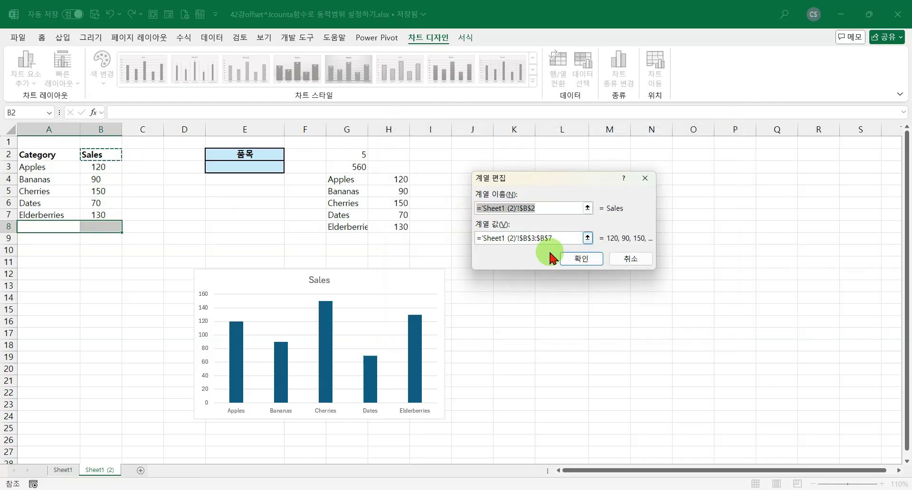
{"action": "left_click", "coordinate": [523, 239]}
{"action": "left_click", "coordinate": [628, 259]}
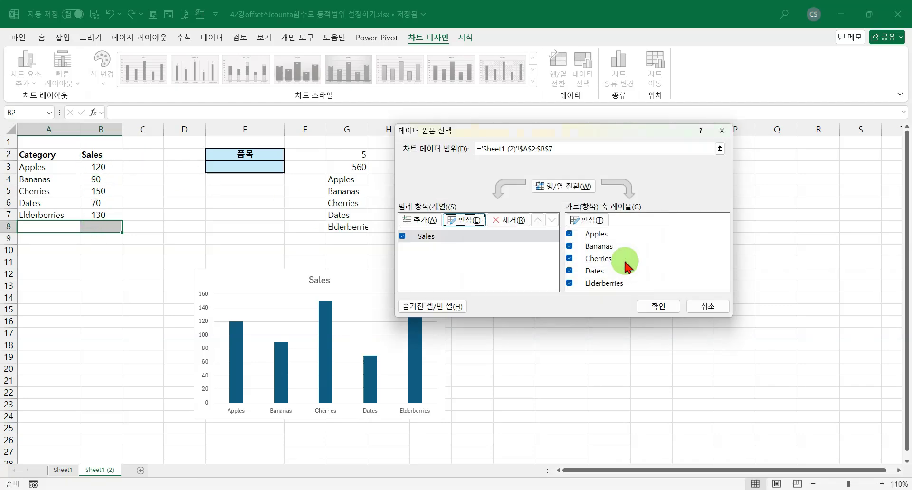
{"action": "left_click", "coordinate": [424, 237]}
{"action": "left_click", "coordinate": [509, 220]}
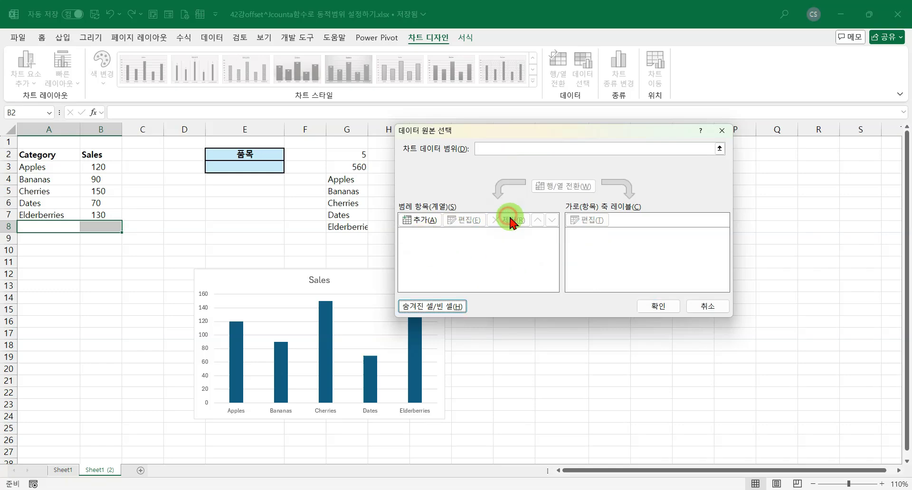
Add a new chart series and try to use the defined name =판매액 as its values.
{"action": "left_click", "coordinate": [422, 221]}
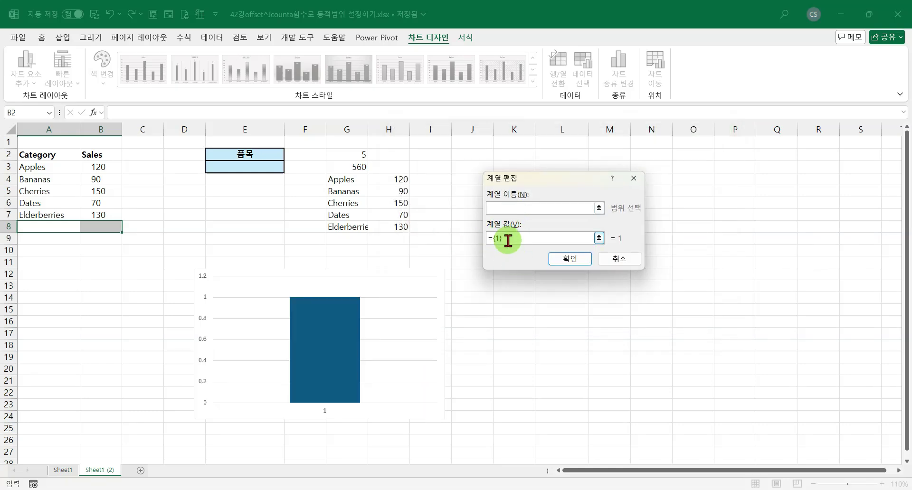
{"action": "left_click_drag", "start_coordinate": [507, 241], "coordinate": [438, 226]}
{"action": "key", "text": "F3"}
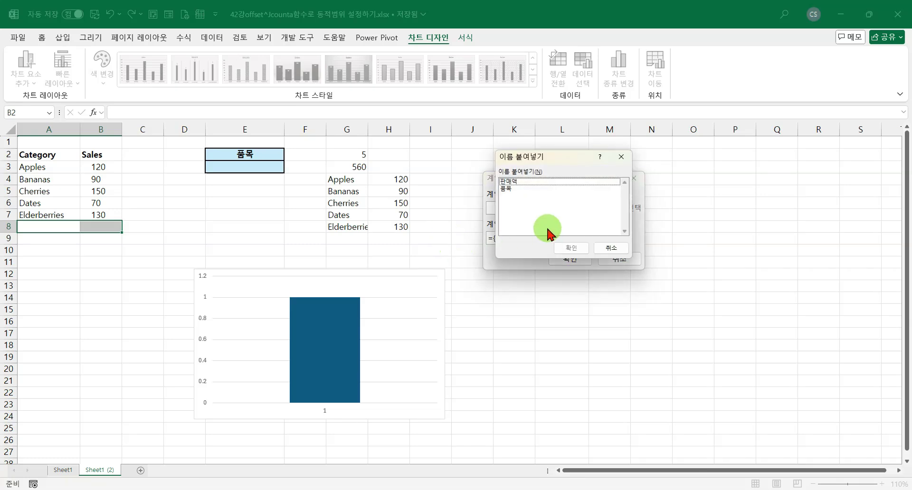
{"action": "left_click", "coordinate": [508, 181]}
{"action": "left_click", "coordinate": [583, 246]}
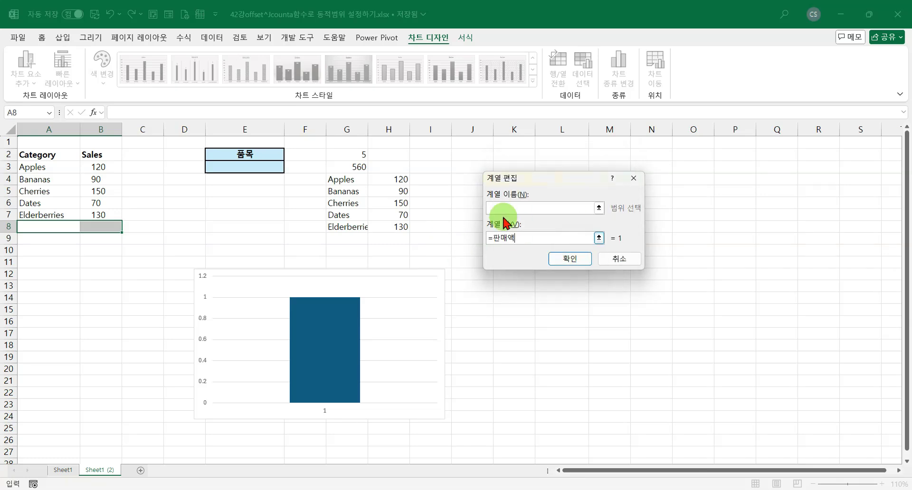
{"action": "left_click", "coordinate": [511, 212]}
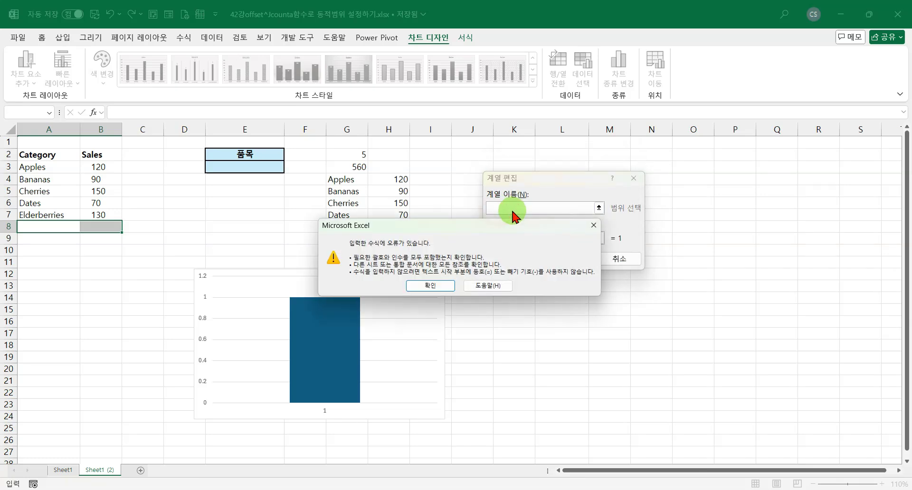
{"action": "left_click", "coordinate": [430, 286]}
{"action": "left_click", "coordinate": [493, 239]}
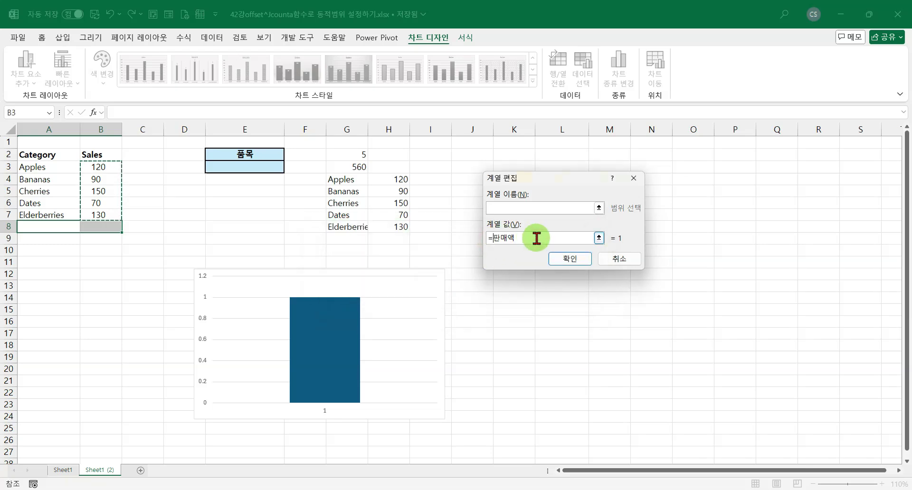
{"action": "left_click", "coordinate": [563, 260]}
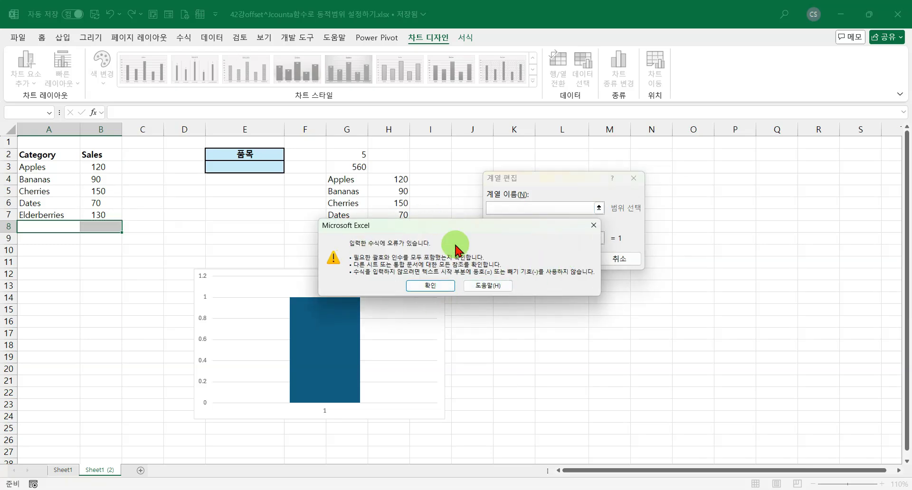
{"action": "left_click", "coordinate": [431, 287]}
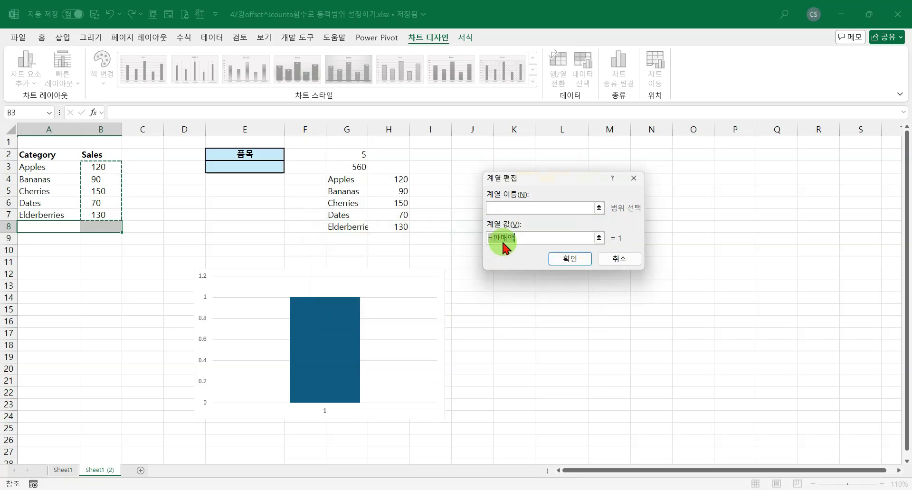
Set the new series' values to ='Sheet1 (2)'!판매액 and its name to 판매액.
{"action": "left_click", "coordinate": [495, 240]}
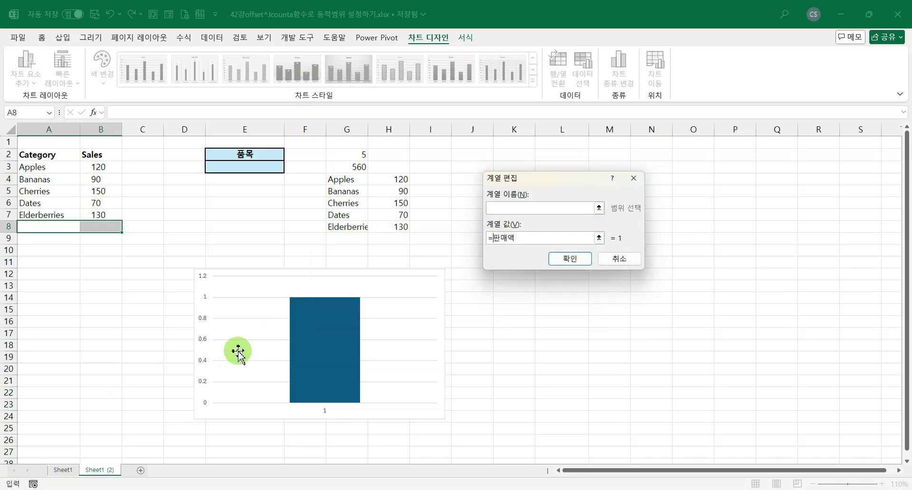
{"action": "mouse_move", "coordinate": [343, 362]}
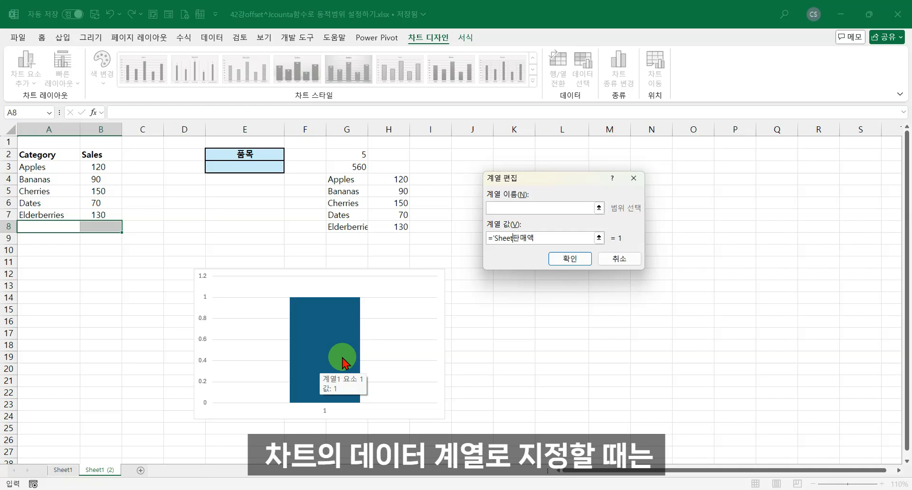
{"action": "type", "text": "1 (2)'!"}
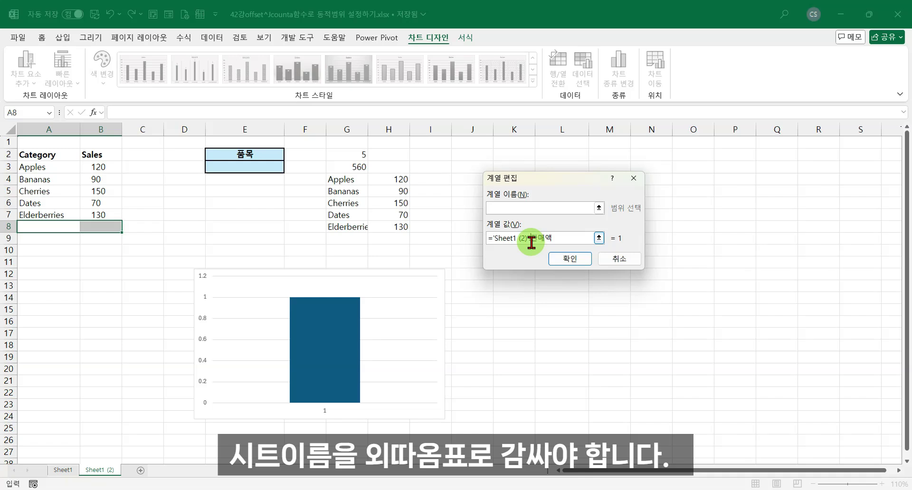
{"action": "left_click", "coordinate": [511, 209]}
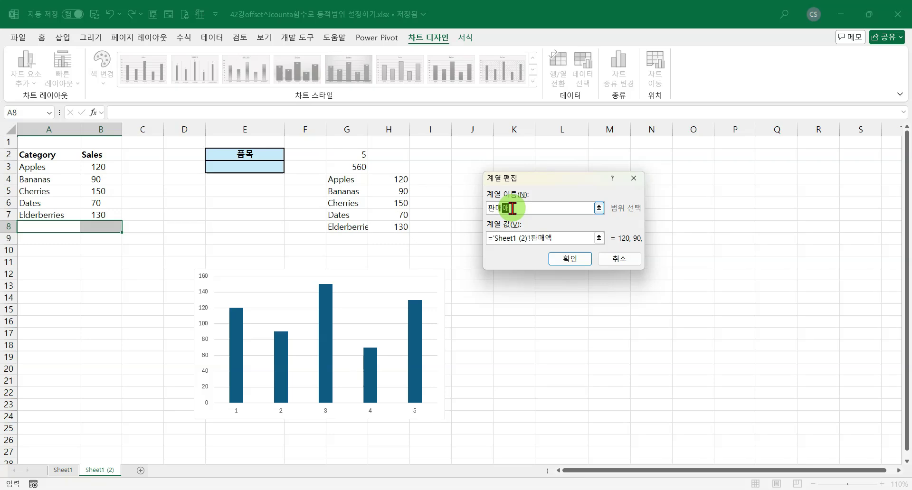
{"action": "key", "text": "Return"}
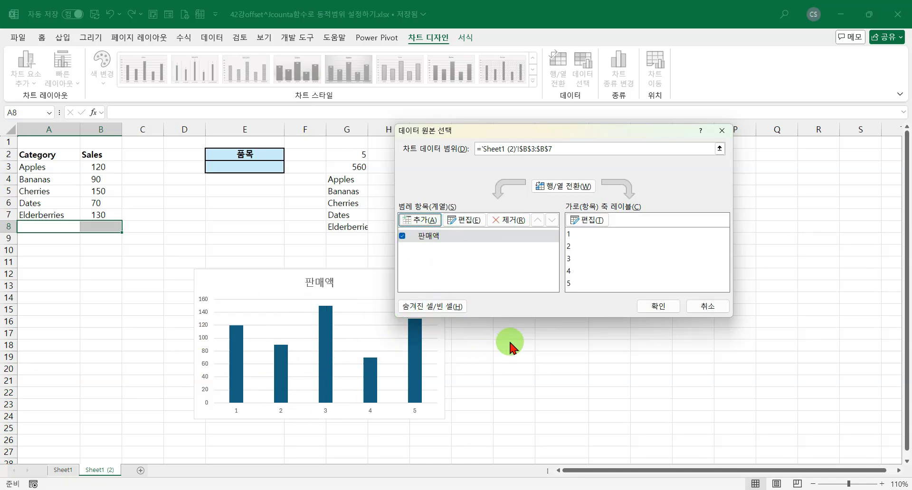
Try to use the defined name =품목 as the chart's horizontal axis labels.
{"action": "left_click", "coordinate": [594, 221]}
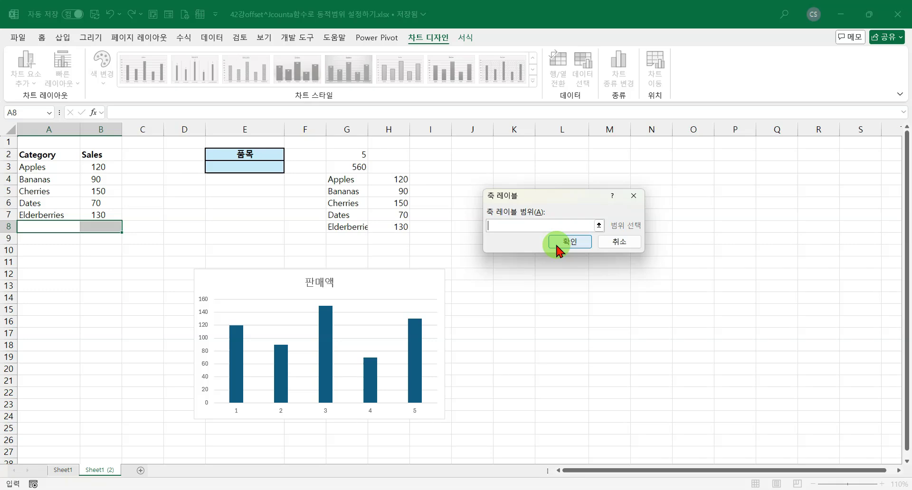
{"action": "key", "text": "F3"}
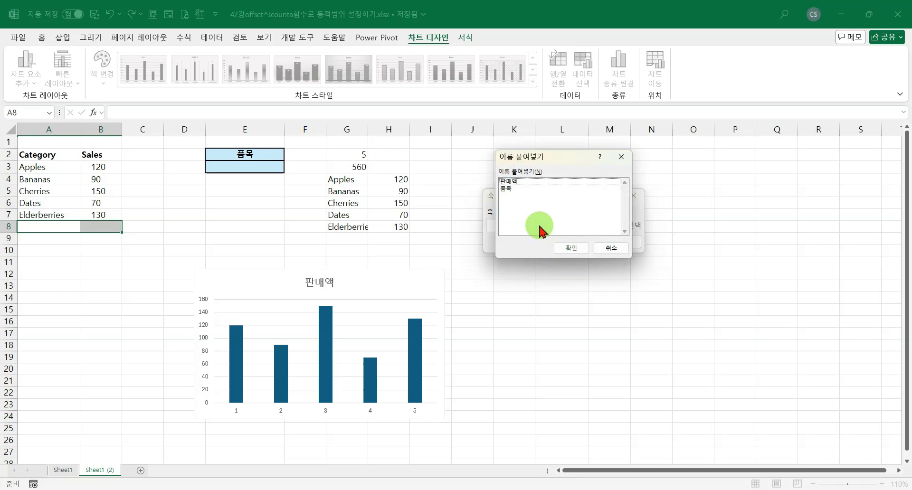
{"action": "left_click", "coordinate": [507, 189]}
{"action": "left_click", "coordinate": [570, 250]}
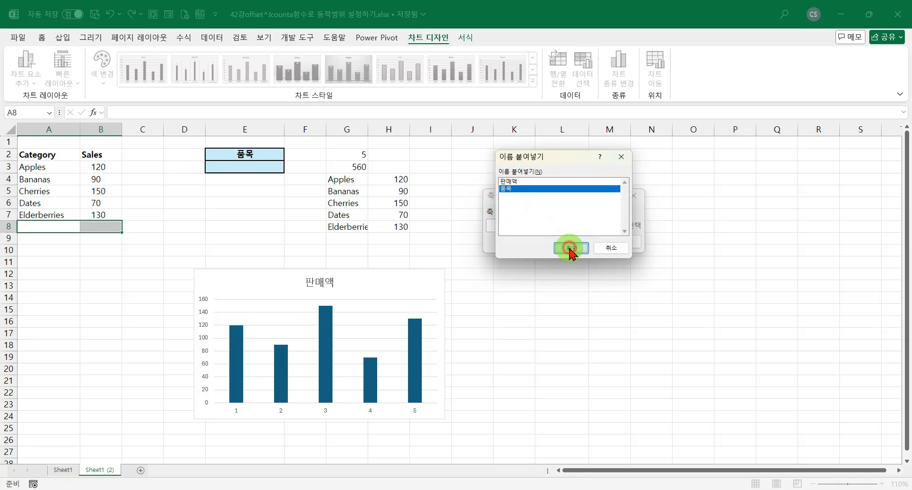
{"action": "left_click", "coordinate": [566, 246]}
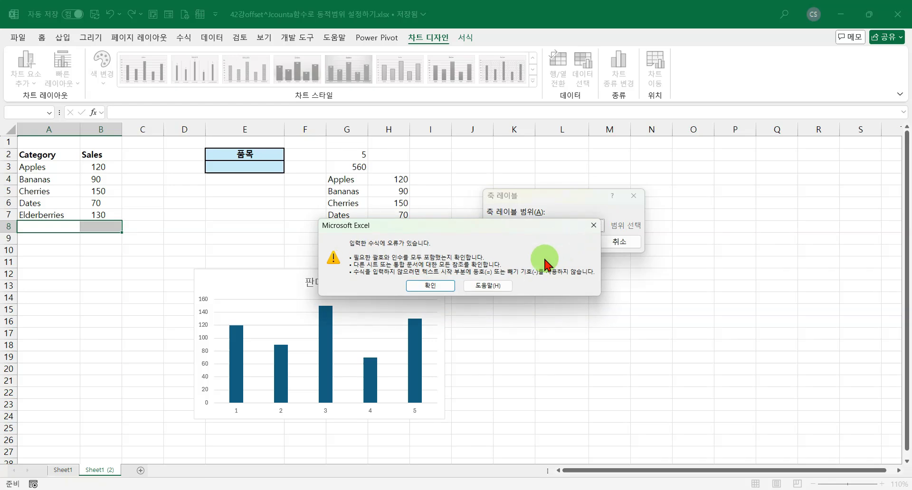
{"action": "left_click", "coordinate": [429, 285]}
Set the horizontal axis label range to ='Sheet1 (2)'!품목 and apply the chart's data source changes.
{"action": "left_click", "coordinate": [497, 227]}
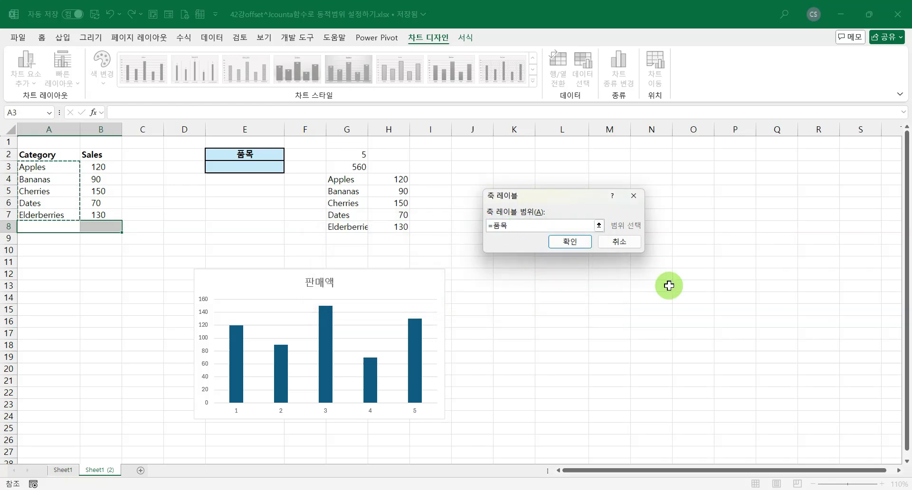
{"action": "type", "text": "'Sheet1 (2)'!"}
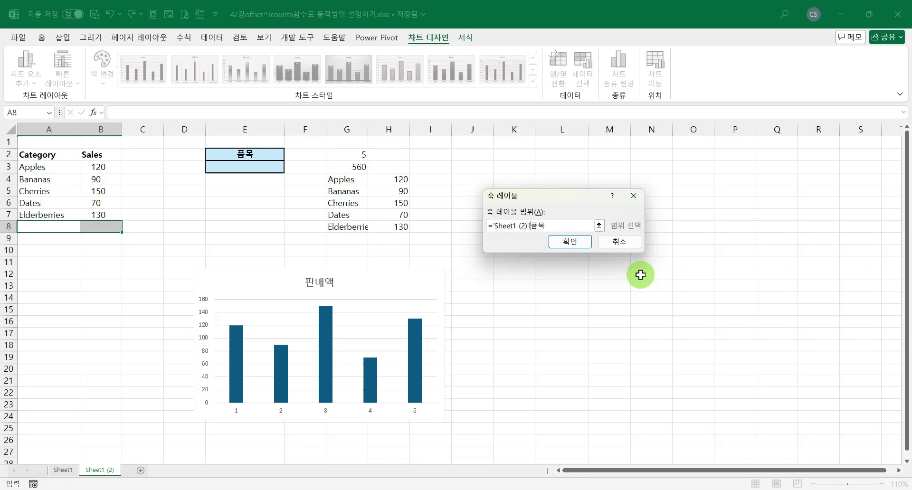
{"action": "left_click", "coordinate": [574, 244]}
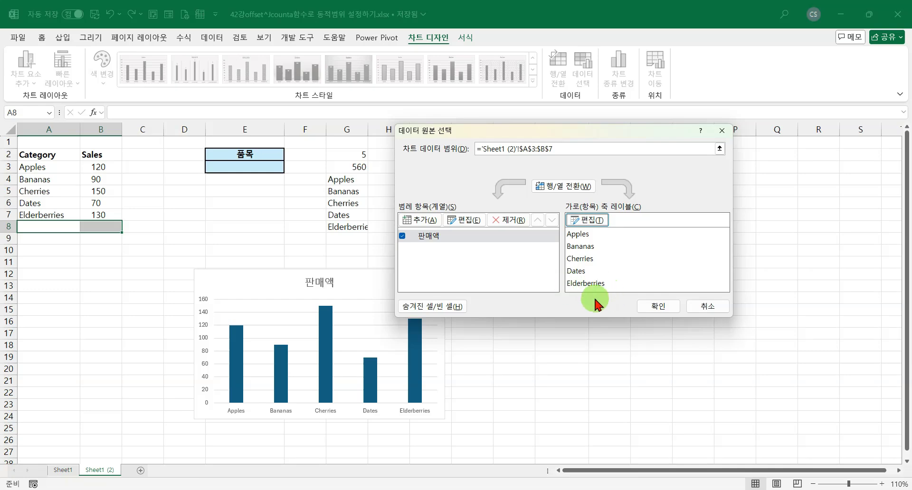
{"action": "left_click", "coordinate": [658, 307]}
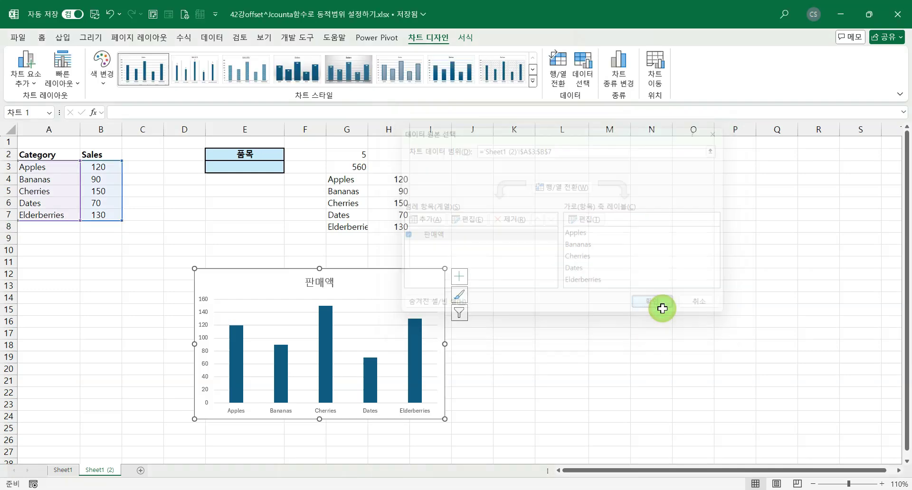
Move the chart up to row 10, add 사과 with sales of 100 in A8:B8, and check the chart's range.
{"action": "left_click_drag", "start_coordinate": [389, 281], "coordinate": [365, 260]}
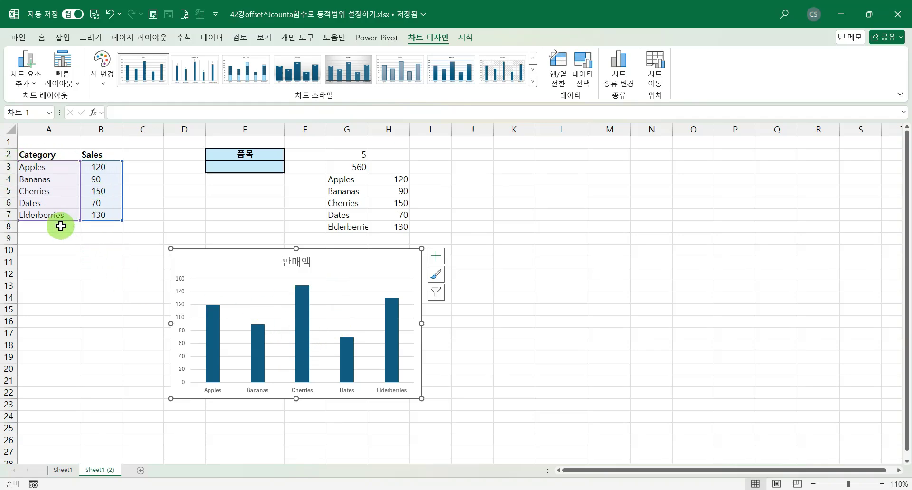
{"action": "left_click", "coordinate": [36, 226]}
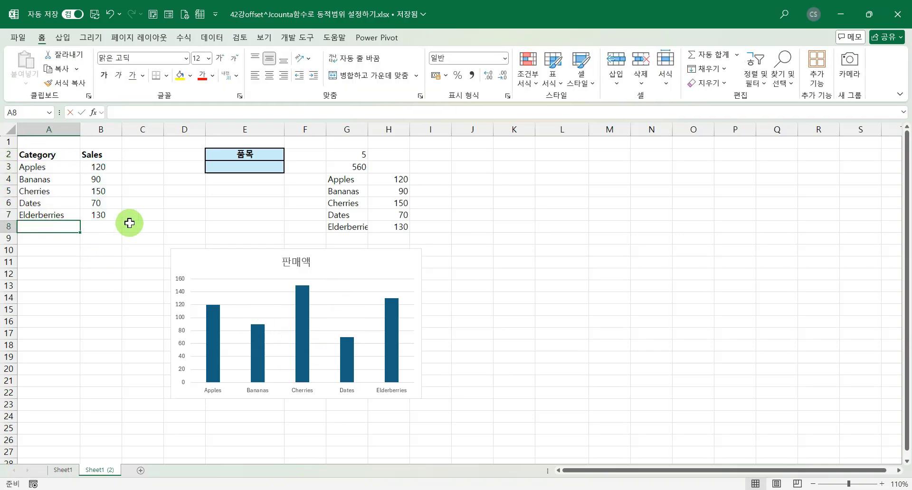
{"action": "type", "text": "tkrh"}
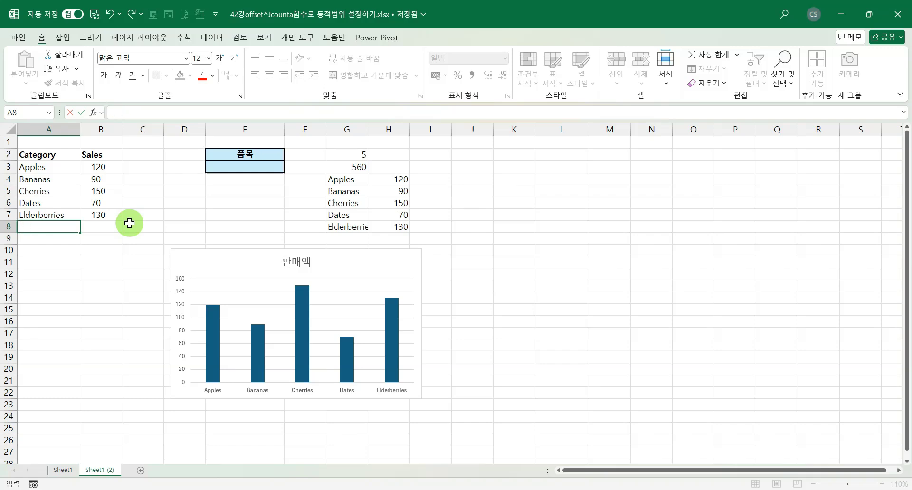
{"action": "type", "text": "k"}
{"action": "key", "text": "Tab"}
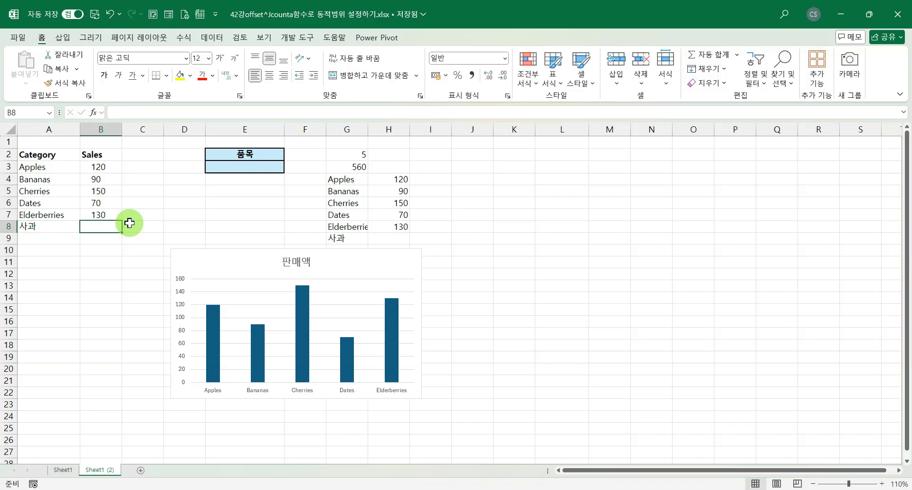
{"action": "type", "text": "100"}
{"action": "key", "text": "Return"}
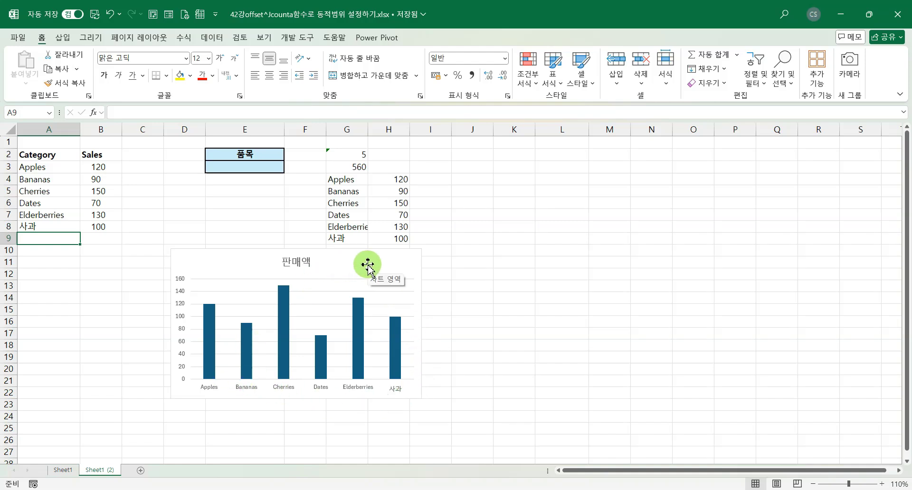
{"action": "left_click", "coordinate": [350, 265]}
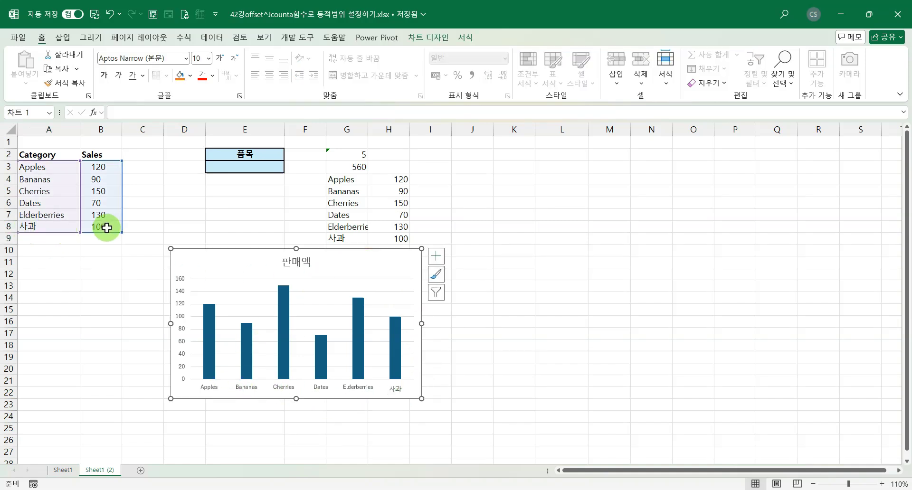
Add 배 with sales of 200 in A9:B9 and check the cells the chart covers.
{"action": "left_click", "coordinate": [36, 240]}
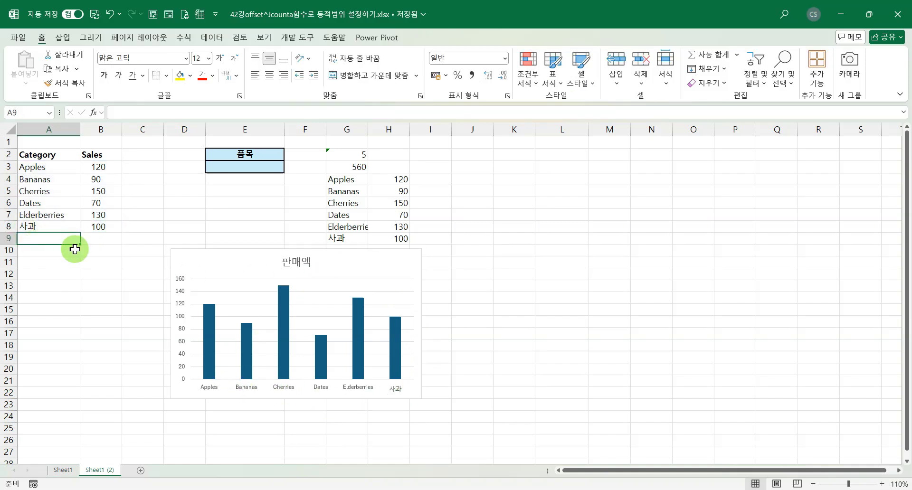
{"action": "type", "text": "ㅂㅐ"}
{"action": "key", "text": "Tab"}
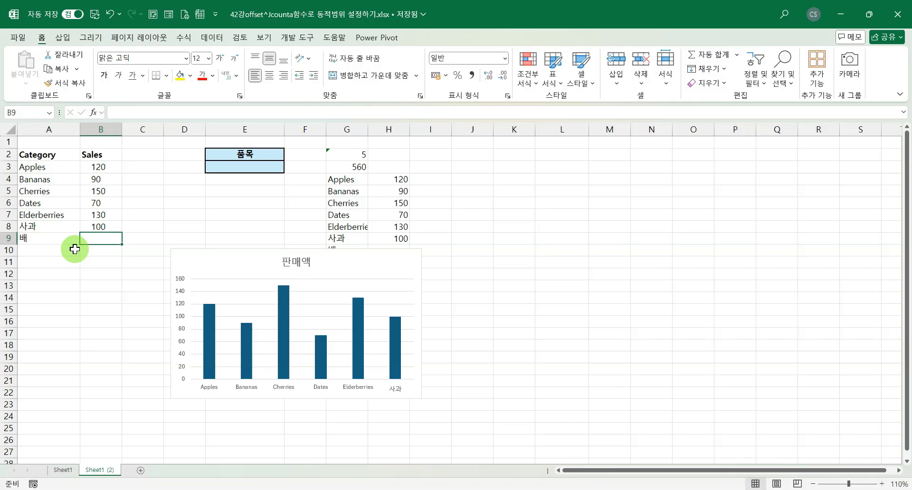
{"action": "type", "text": "200"}
{"action": "key", "text": "Return"}
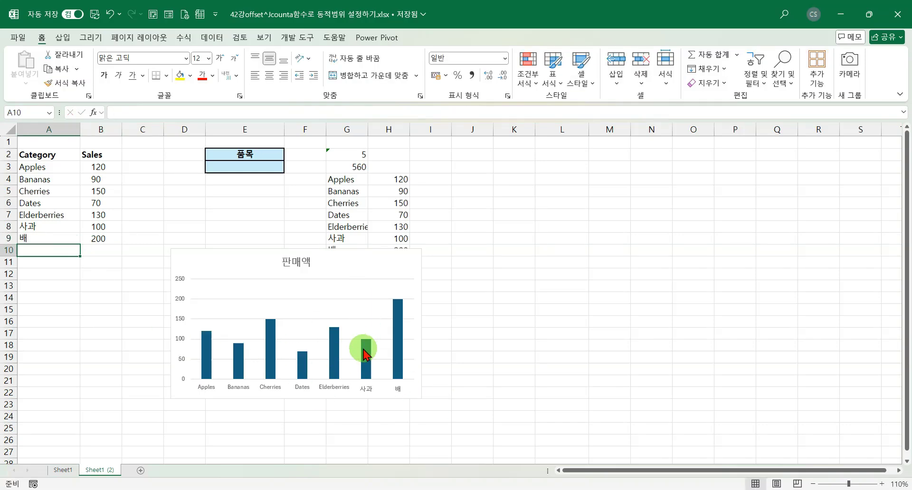
{"action": "left_click", "coordinate": [233, 266]}
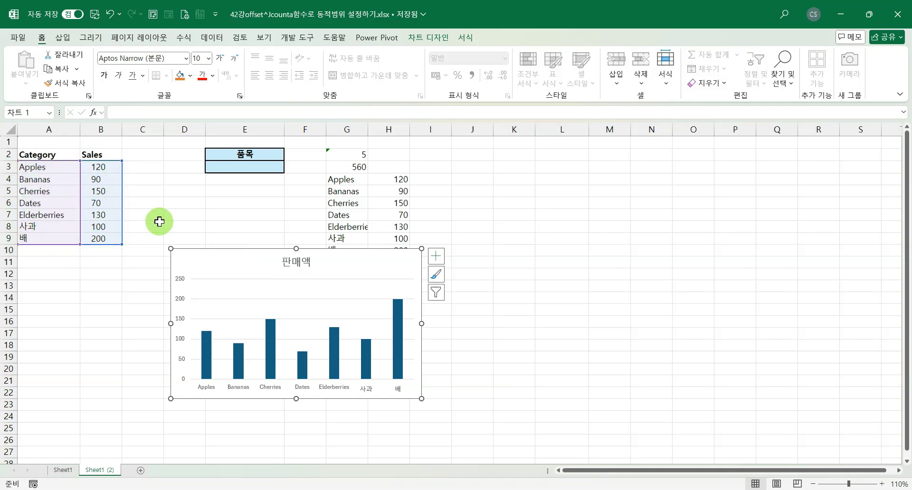
Move the 판매액 chart below the data so it starts at row 12 in column B.
{"action": "left_click", "coordinate": [273, 219]}
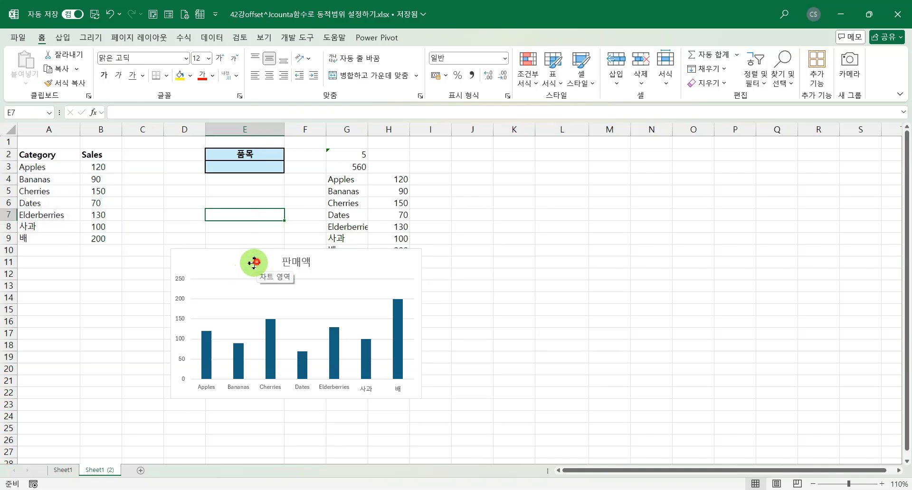
{"action": "left_click_drag", "start_coordinate": [257, 263], "coordinate": [183, 287]}
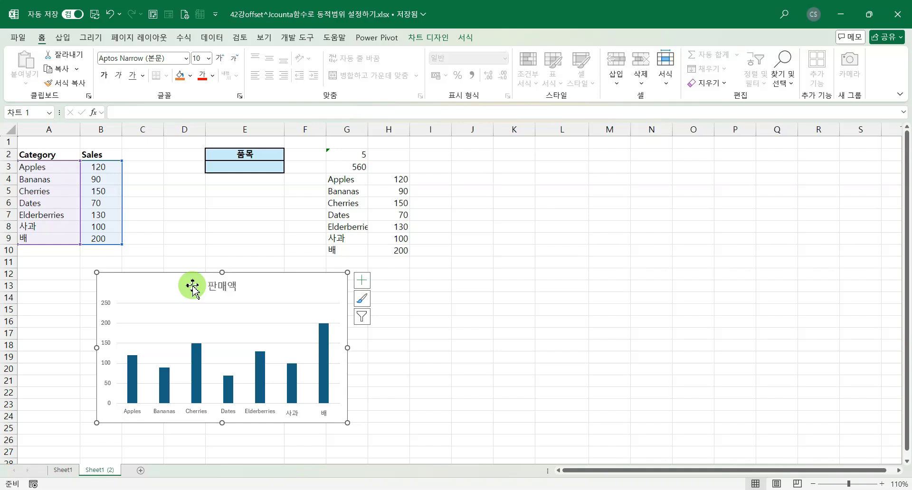
{"action": "left_click", "coordinate": [238, 227]}
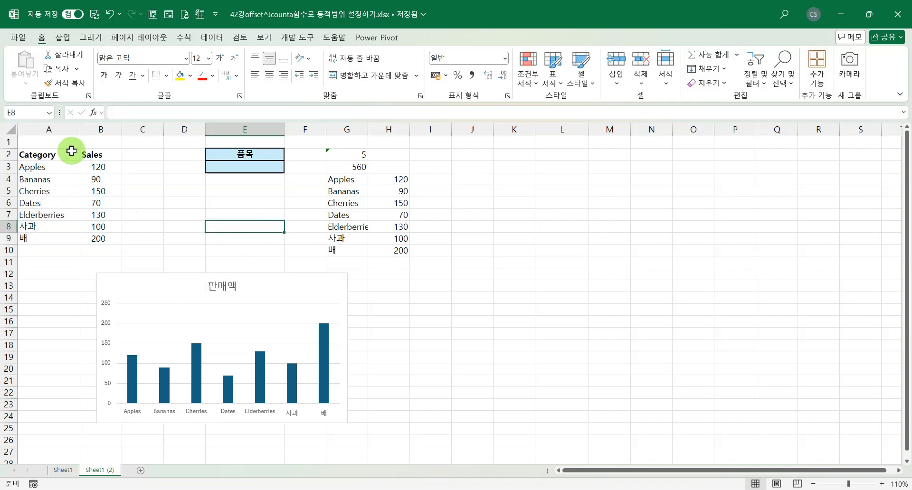
Copy A2:B9 to K2 and convert the copied range K2:L9 into a table with headers.
{"action": "left_click_drag", "start_coordinate": [46, 154], "coordinate": [87, 239]}
{"action": "key", "text": "ctrl+c"}
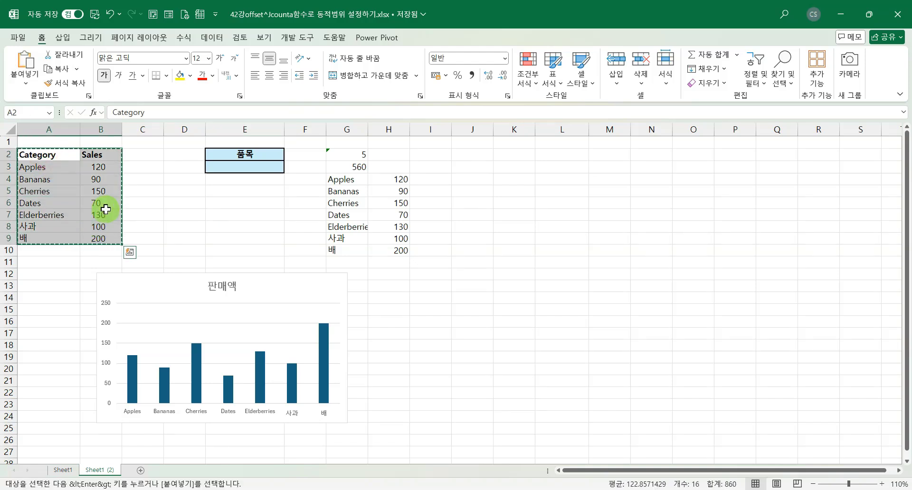
{"action": "left_click", "coordinate": [512, 153]}
{"action": "key", "text": "ctrl+v"}
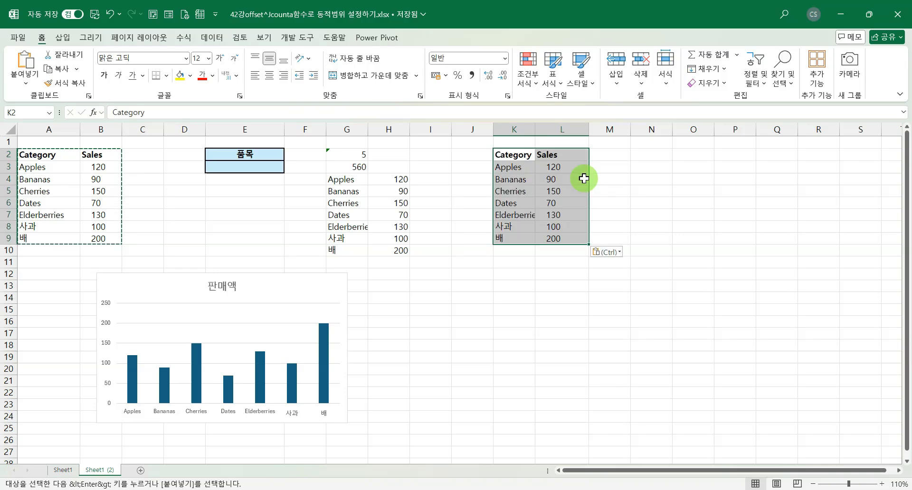
{"action": "key", "text": "ctrl+t"}
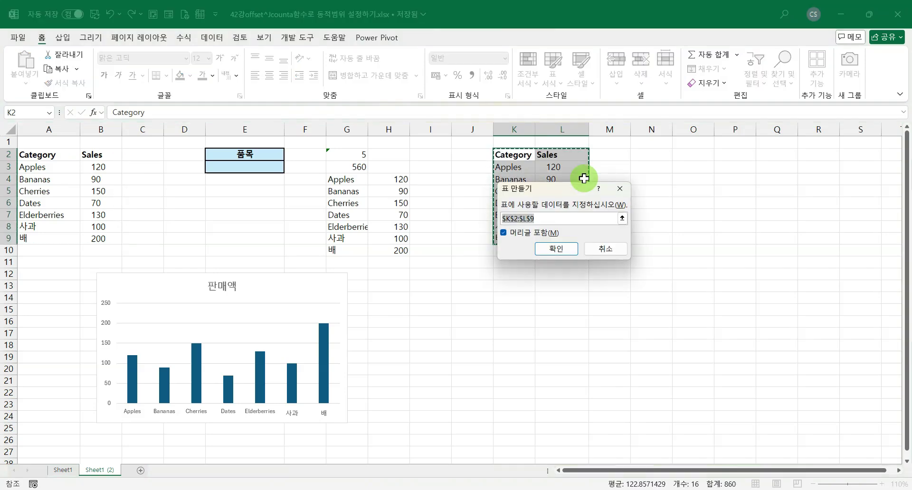
{"action": "left_click", "coordinate": [554, 250]}
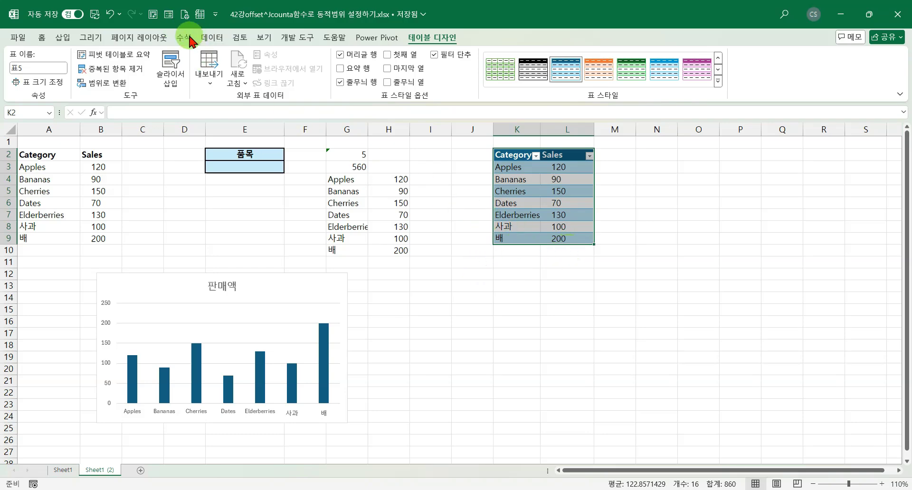
Insert the recommended clustered column chart for the new table and place it below the table.
{"action": "left_click", "coordinate": [64, 38]}
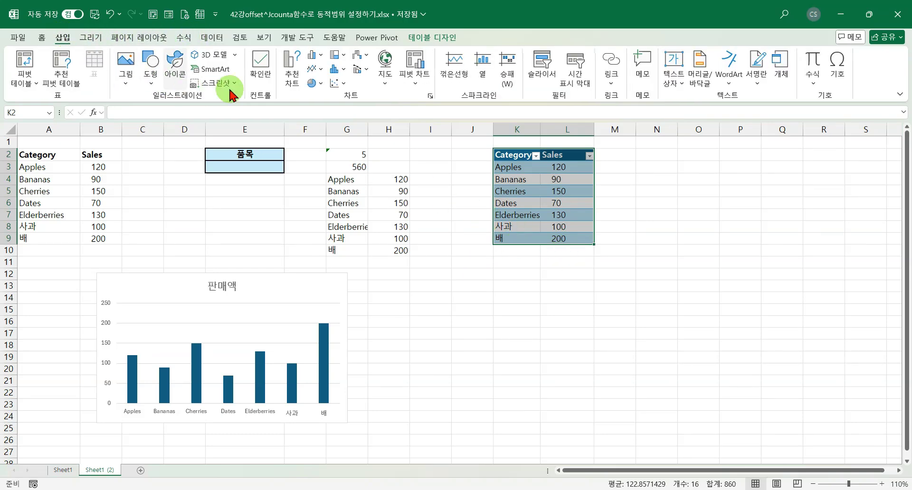
{"action": "left_click", "coordinate": [291, 69]}
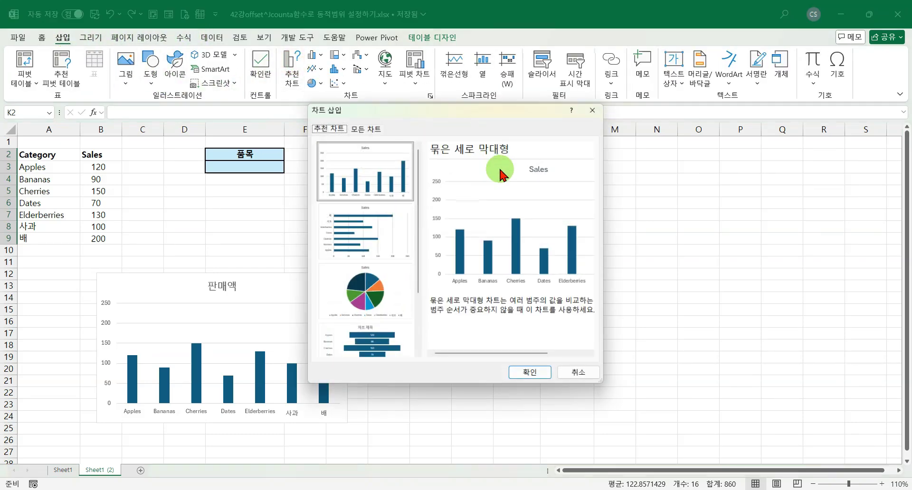
{"action": "left_click", "coordinate": [529, 372]}
{"action": "left_click_drag", "start_coordinate": [461, 244], "coordinate": [607, 286]}
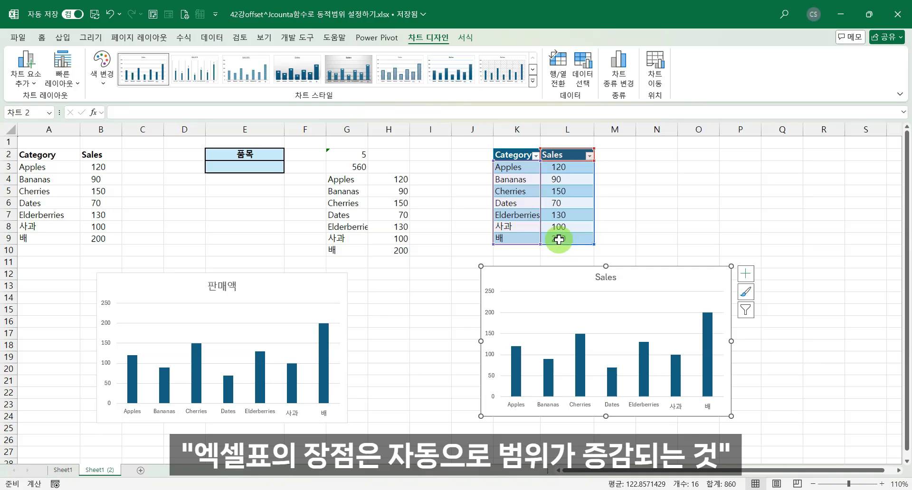
Clear the 사과 and 배 entries in K8:L9 to test the Sales chart, and undo the deletion.
{"action": "left_click_drag", "start_coordinate": [513, 227], "coordinate": [592, 240]}
{"action": "key", "text": "Delete"}
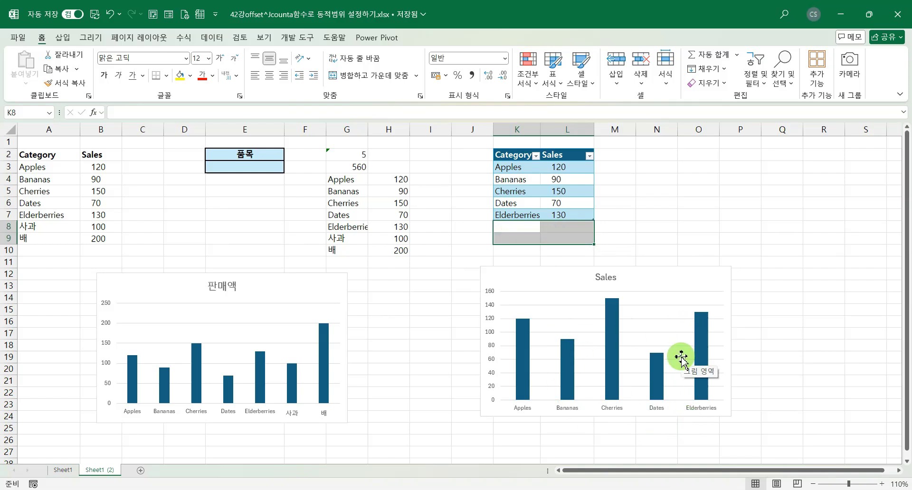
{"action": "key", "text": "ctrl+z"}
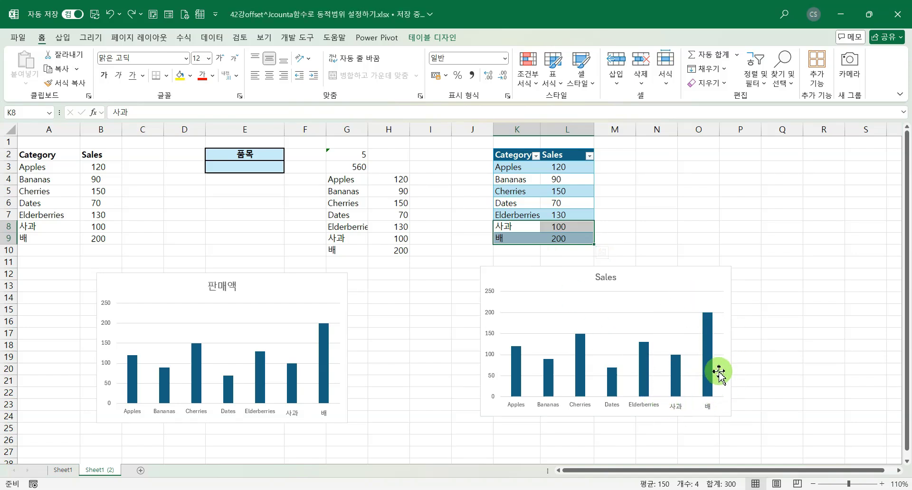
{"action": "left_click", "coordinate": [710, 227]}
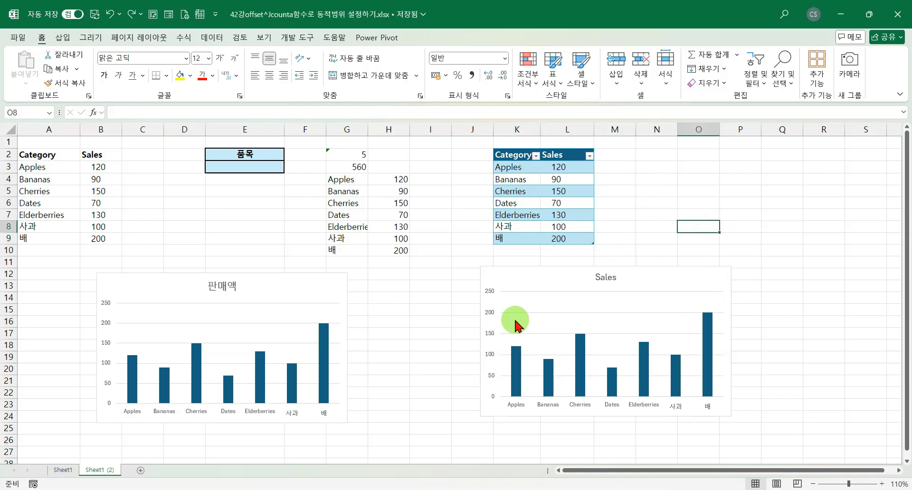